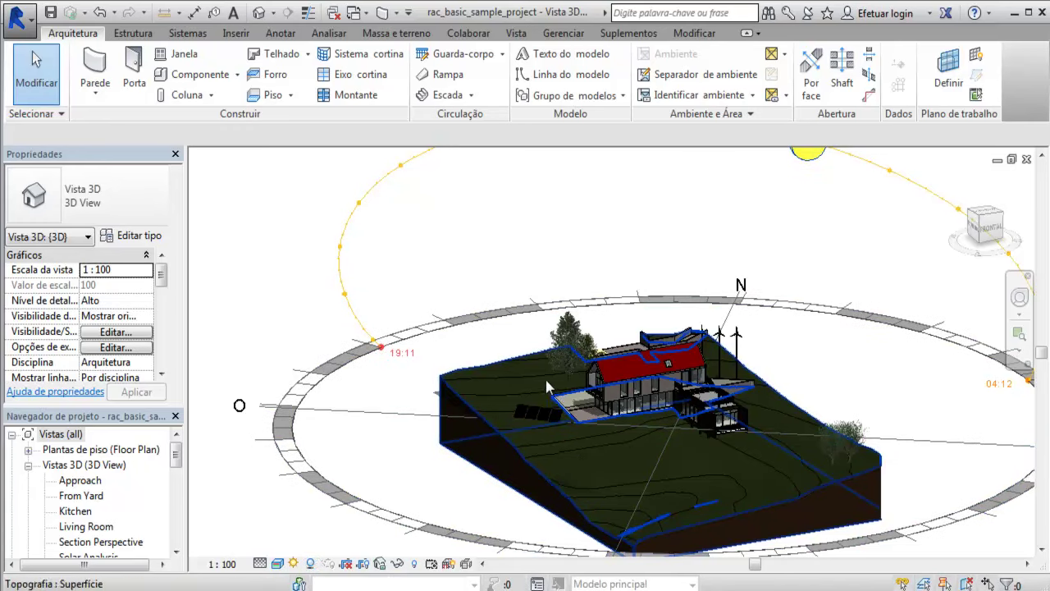
Step: Pan, orbit and zoom to view the red-roofed house close up from its opposite side
middle_drag(608, 417, 632, 441)
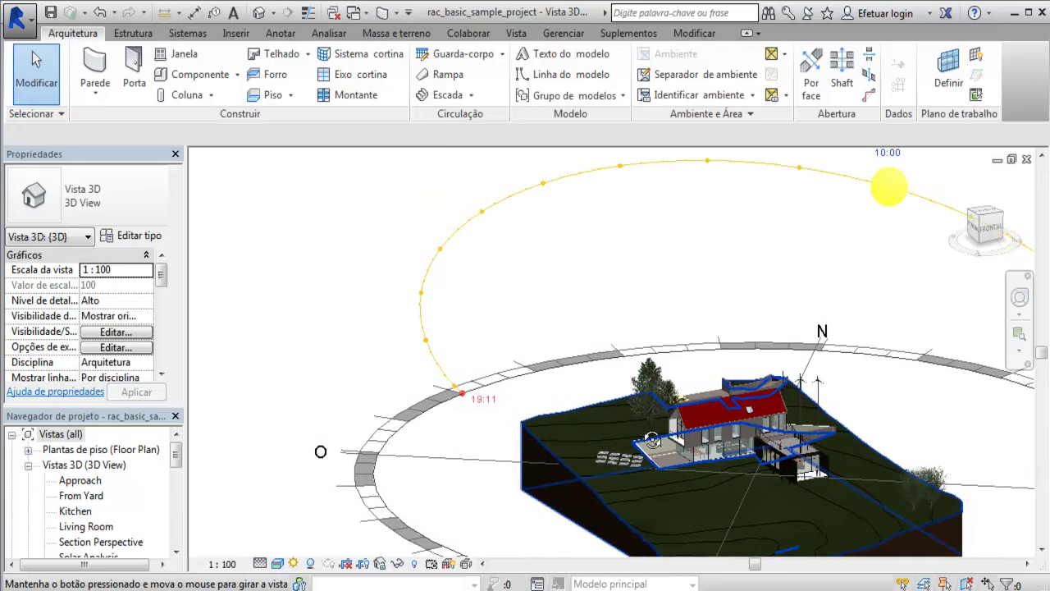
mouse_move(678, 457)
shift+middle_down()
mouse_move(724, 500)
mouse_move(706, 489)
shift+middle_up()
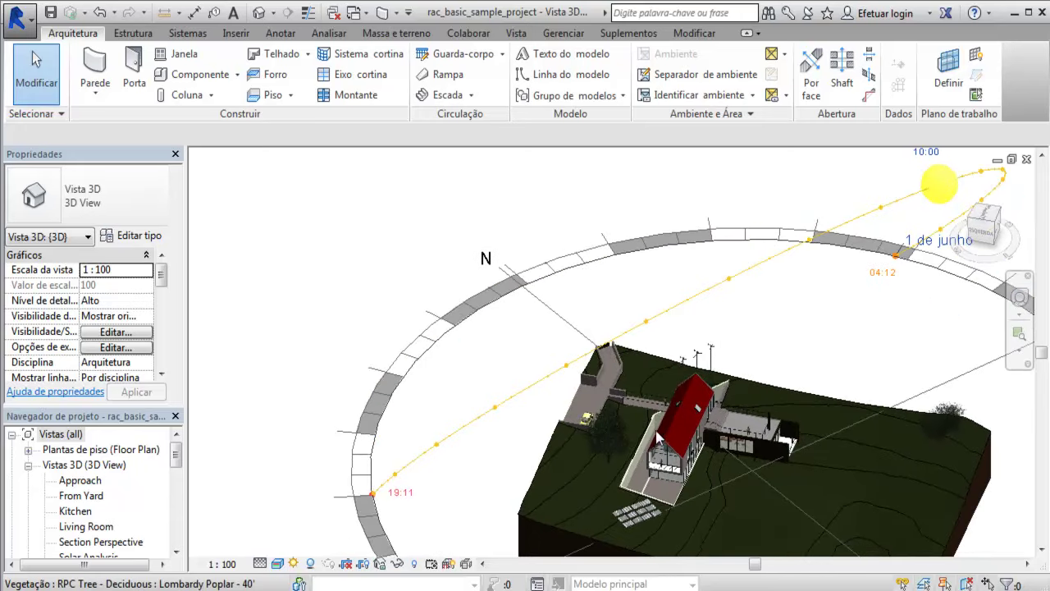
scroll(657, 427, up, 2)
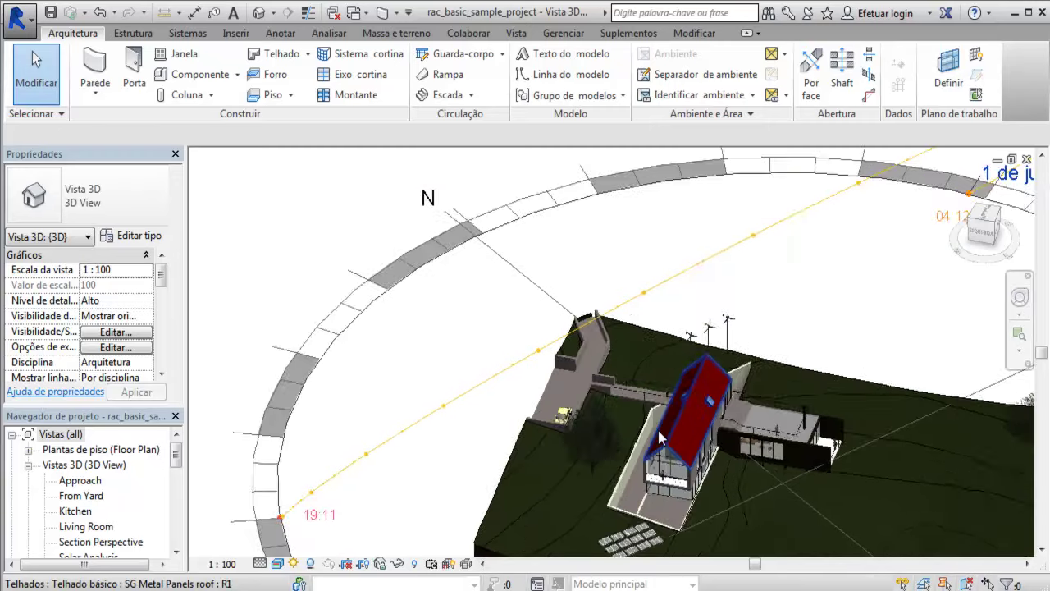
scroll(658, 427, up, 2)
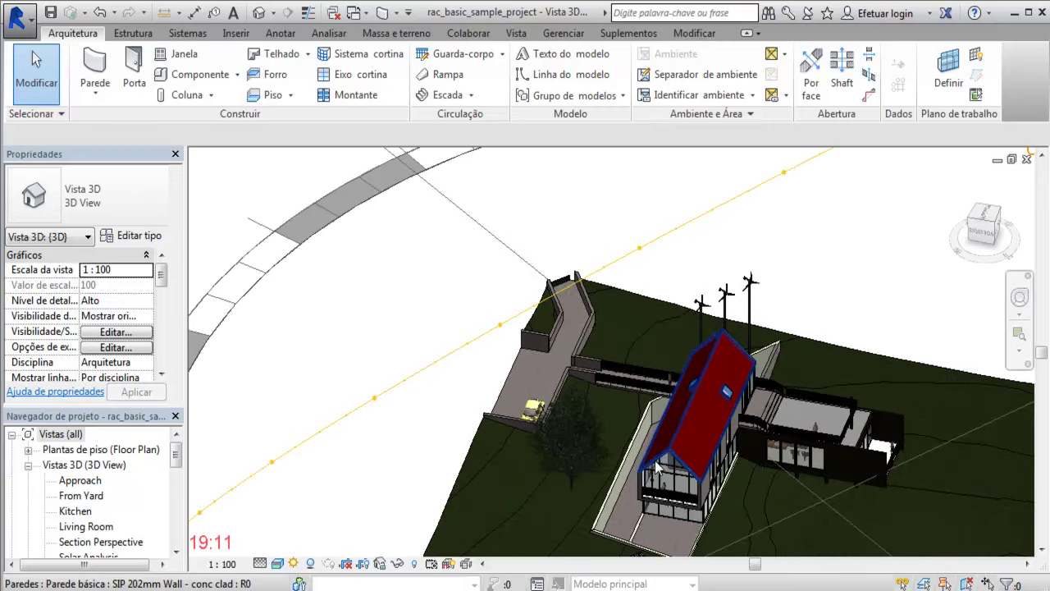
scroll(657, 470, up, 2)
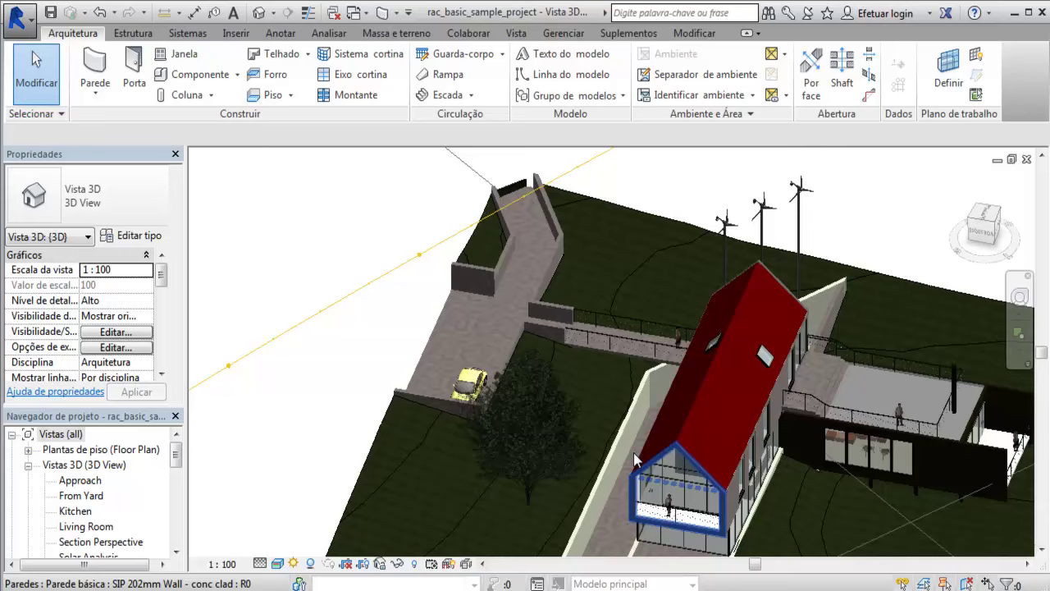
scroll(636, 460, up, 2)
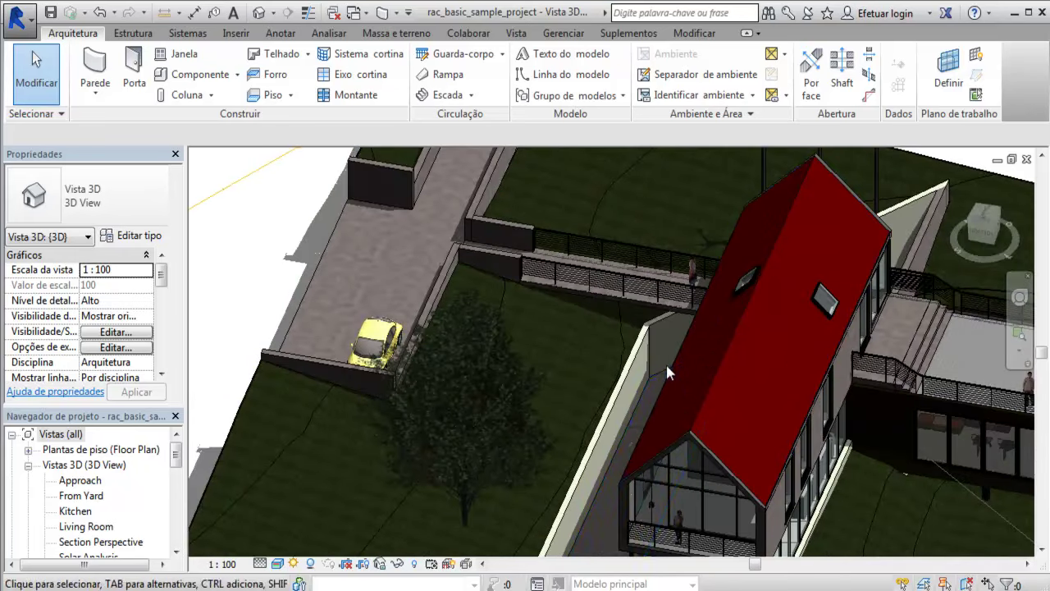
scroll(631, 422, down, 1)
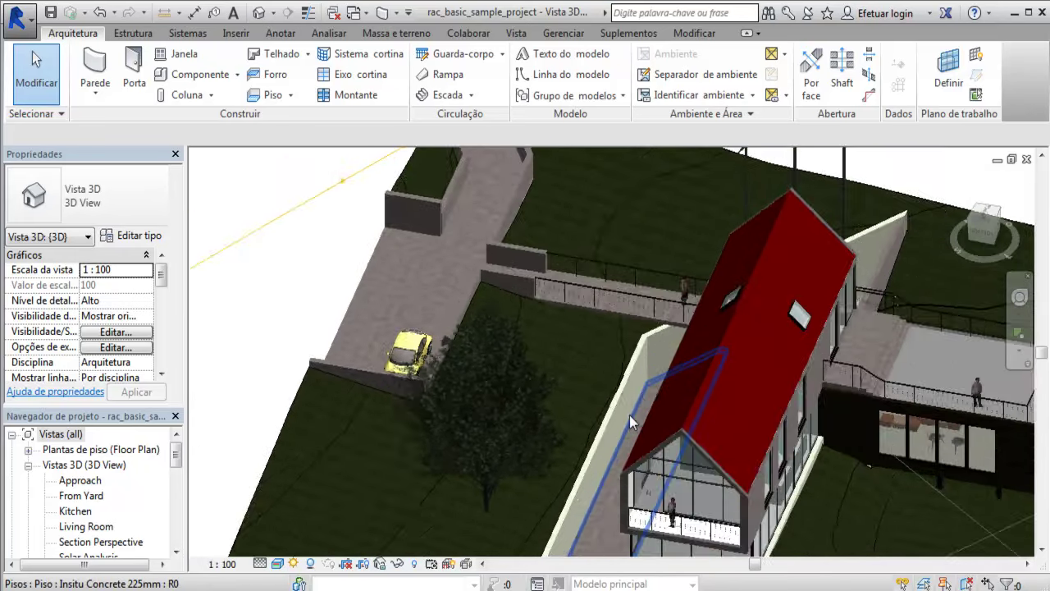
scroll(631, 421, down, 1)
scroll(630, 422, down, 1)
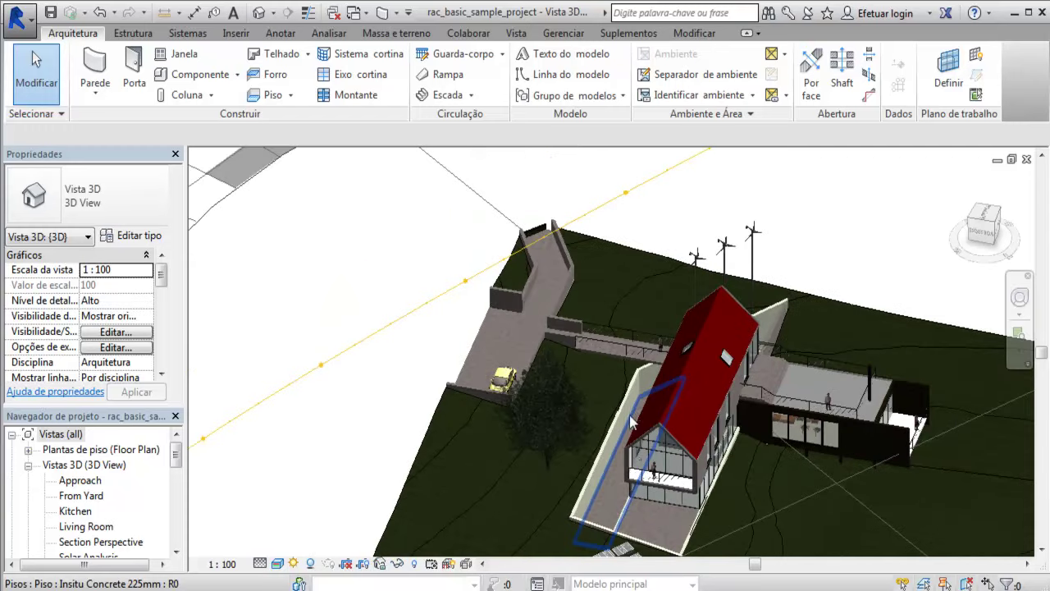
scroll(586, 439, down, 1)
mouse_move(566, 454)
middle_down()
mouse_move(801, 409)
mouse_move(804, 456)
mouse_move(513, 304)
middle_up()
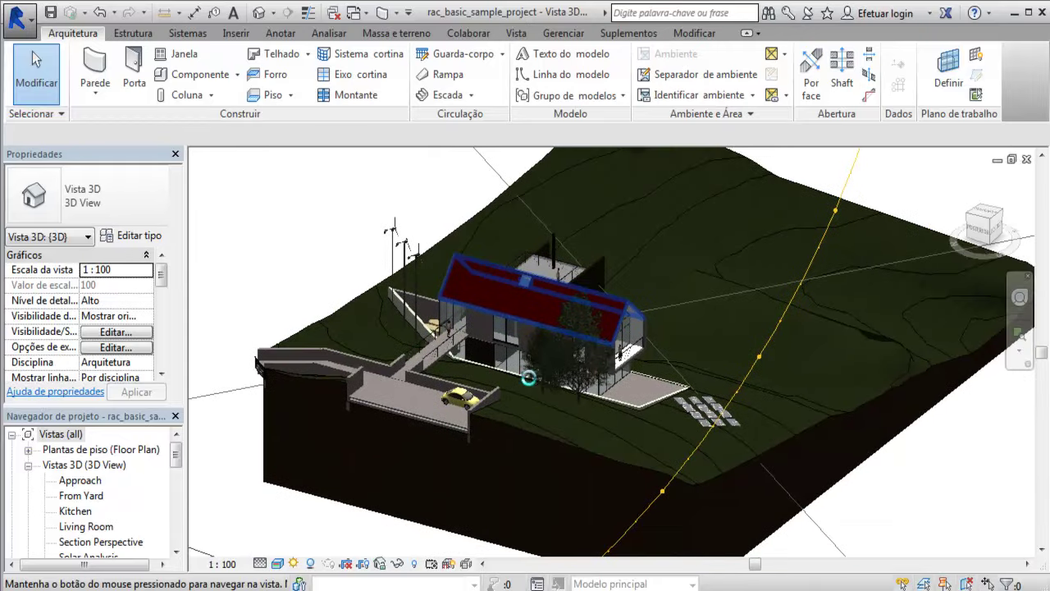
Step: Zoom in for a close look at the trees and the car
scroll(541, 390, up, 2)
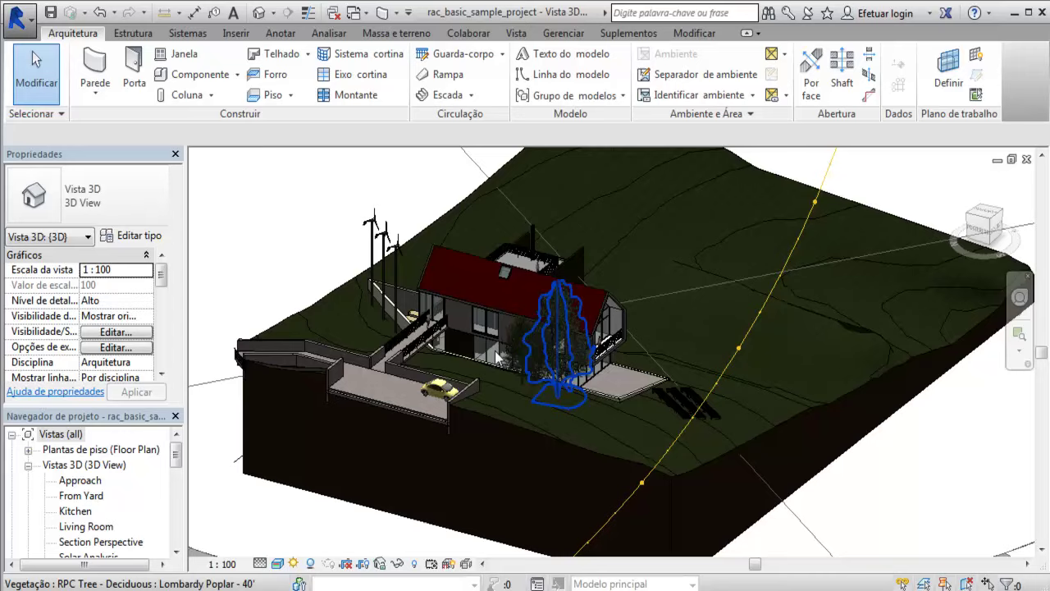
scroll(496, 365, up, 2)
scroll(493, 362, up, 2)
scroll(496, 366, up, 2)
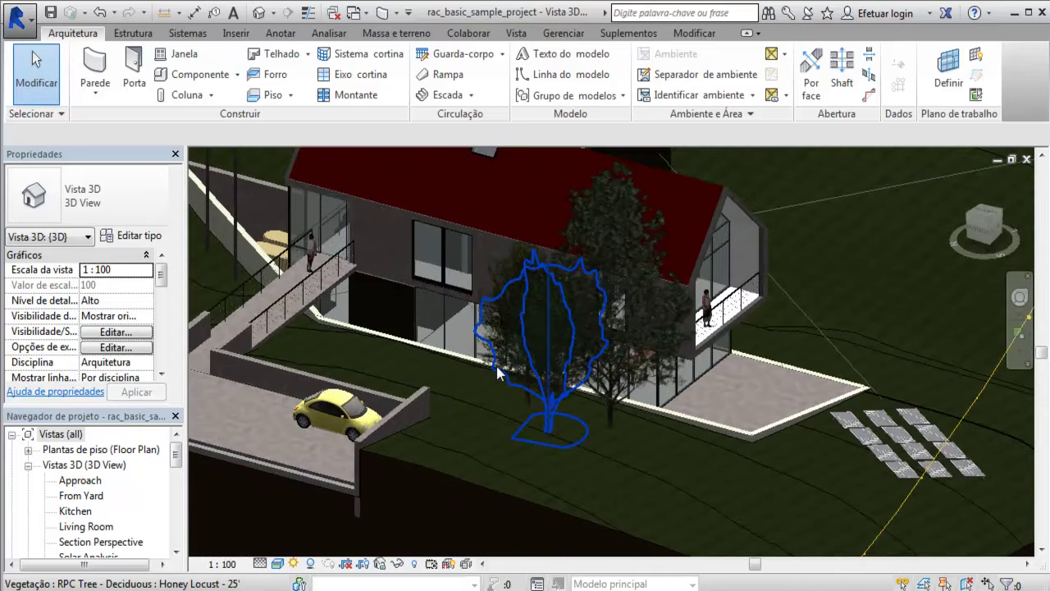
scroll(567, 338, down, 3)
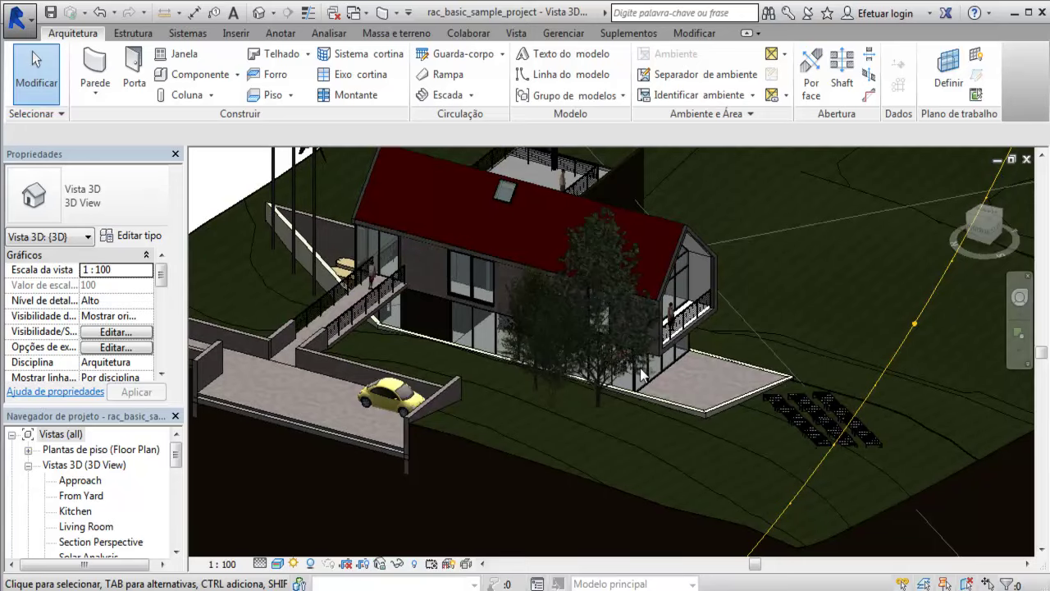
scroll(642, 374, up, 2)
scroll(643, 374, up, 1)
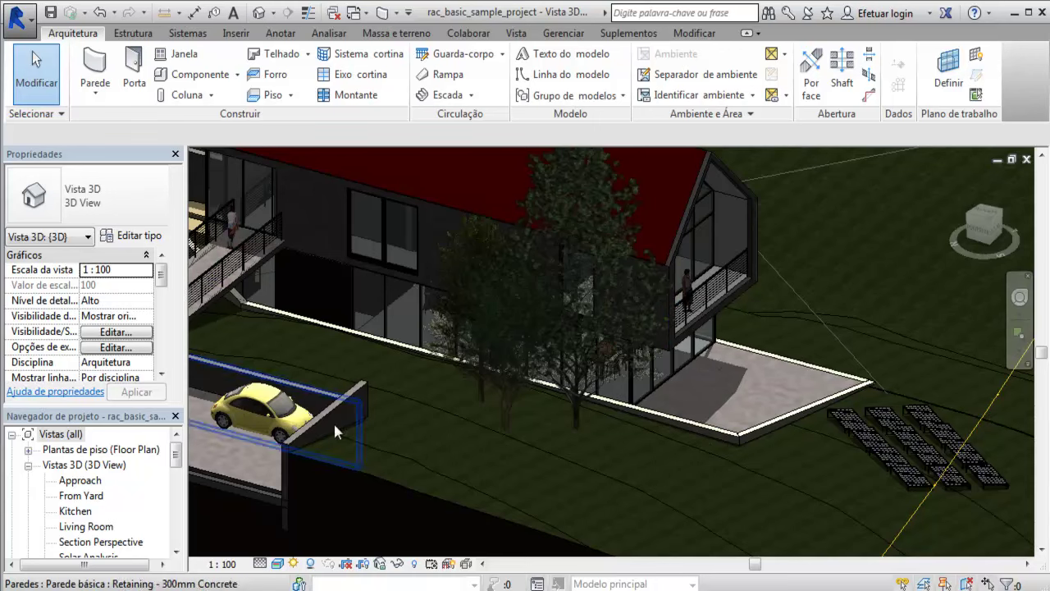
scroll(231, 447, up, 2)
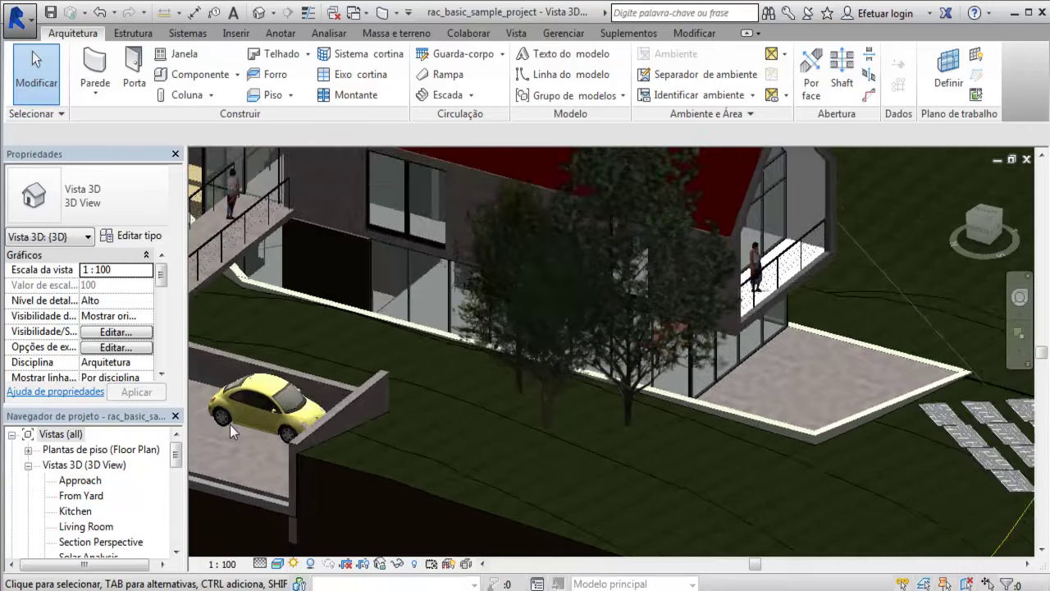
scroll(230, 425, up, 1)
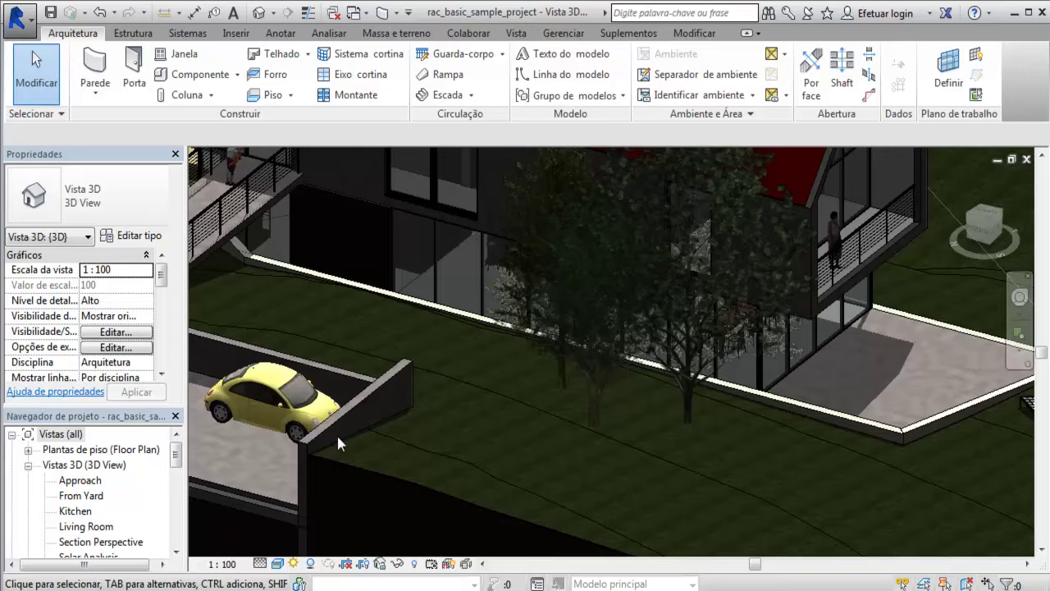
Step: Zoom back out and centre the whole site inside the sun-path ring
scroll(697, 334, down, 2)
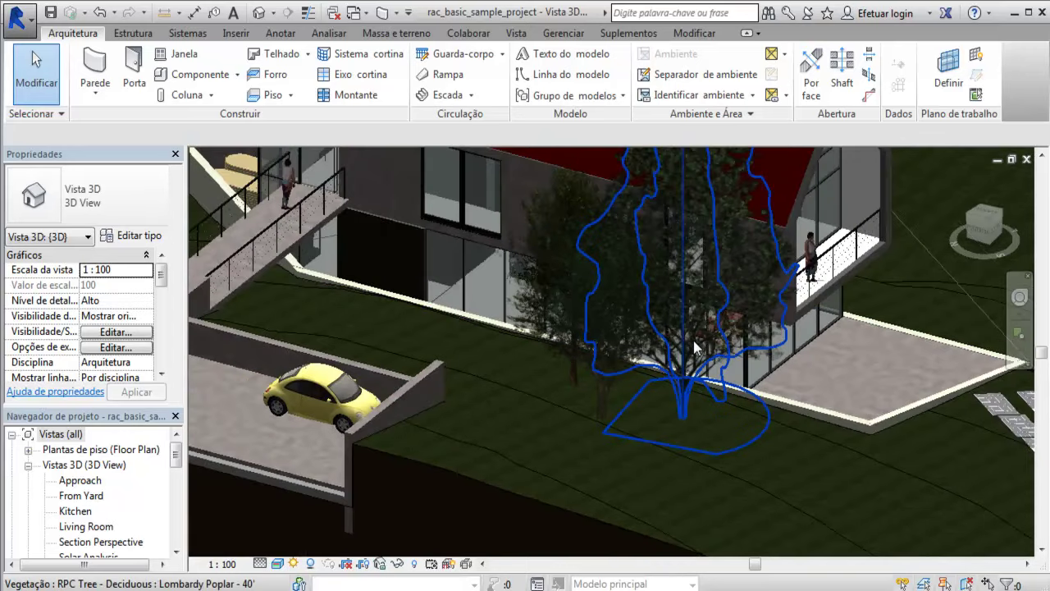
scroll(710, 304, down, 2)
scroll(717, 289, down, 2)
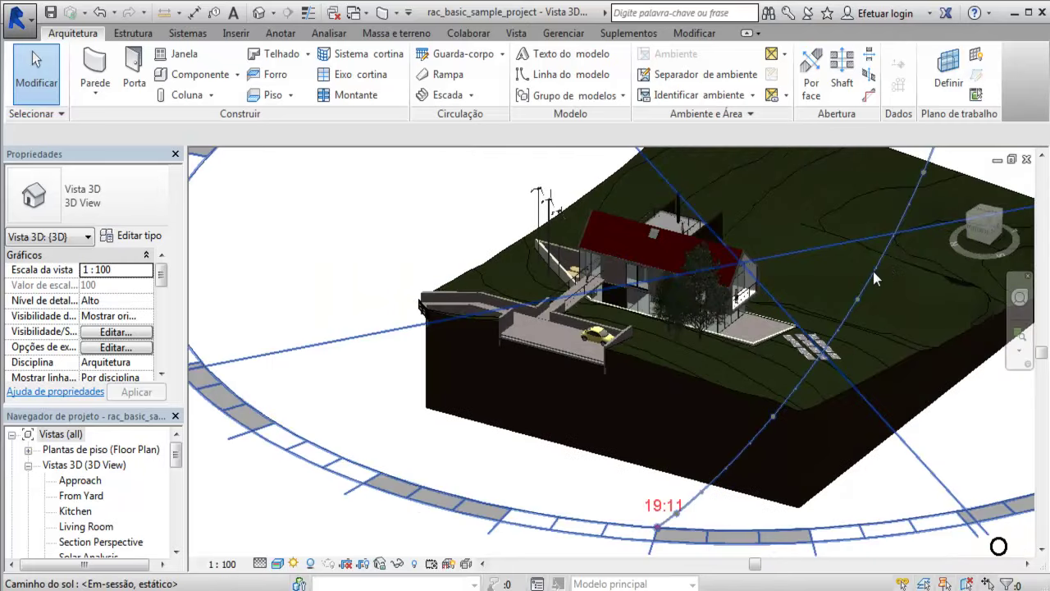
scroll(888, 266, down, 2)
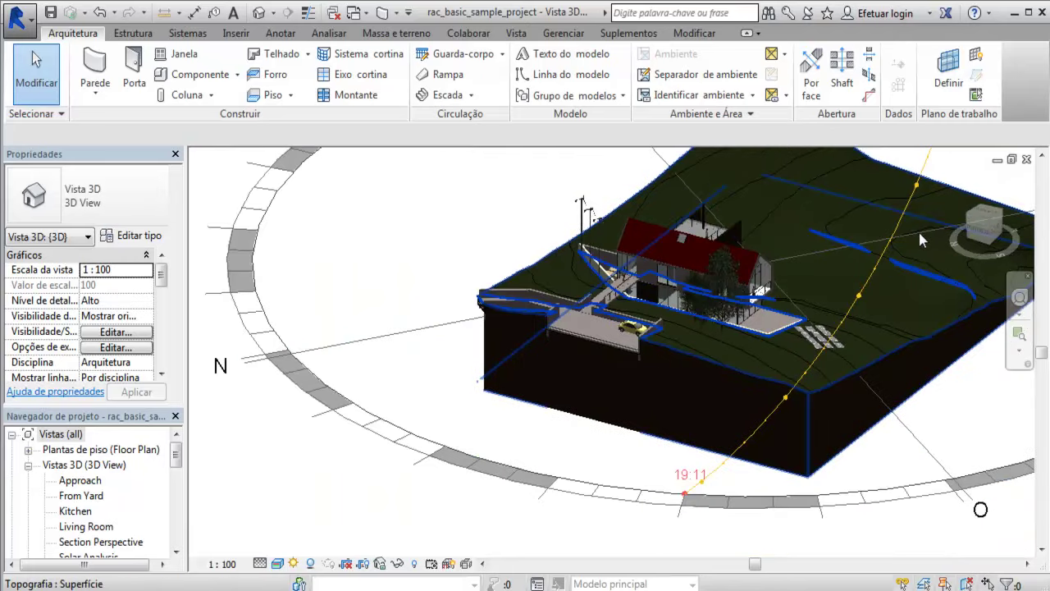
scroll(924, 221, down, 1)
scroll(928, 215, down, 1)
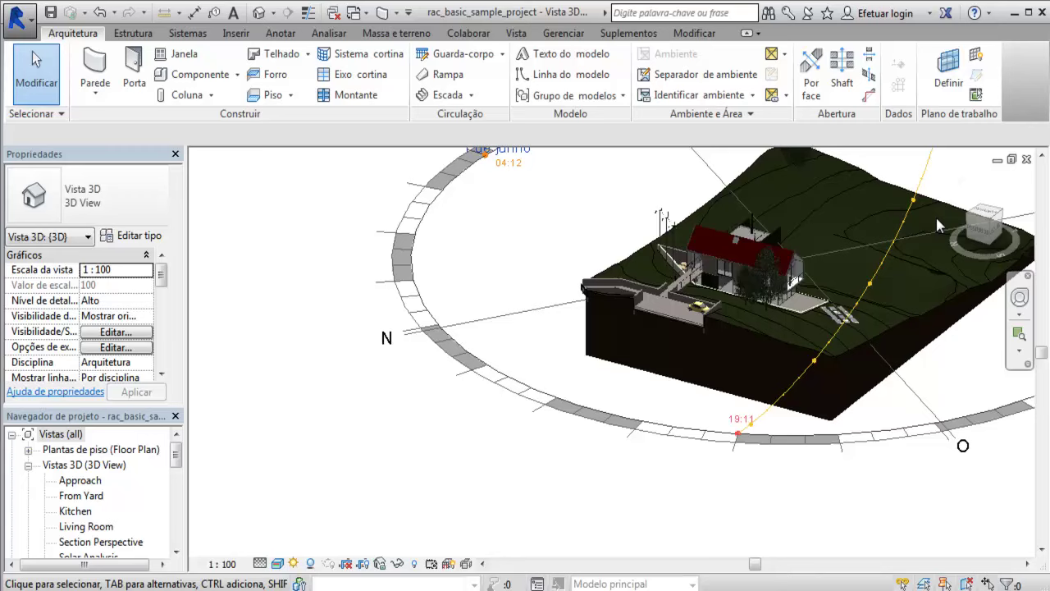
middle_drag(552, 237, 438, 272)
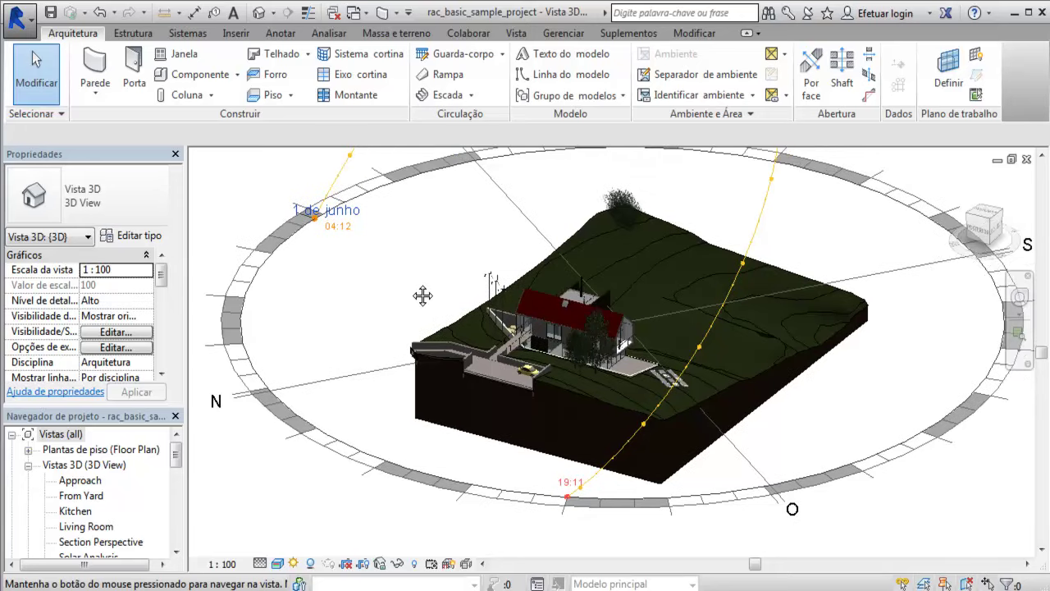
Step: Switch the 3D view to the Sombreado (Shaded) visual style
scroll(650, 248, down, 2)
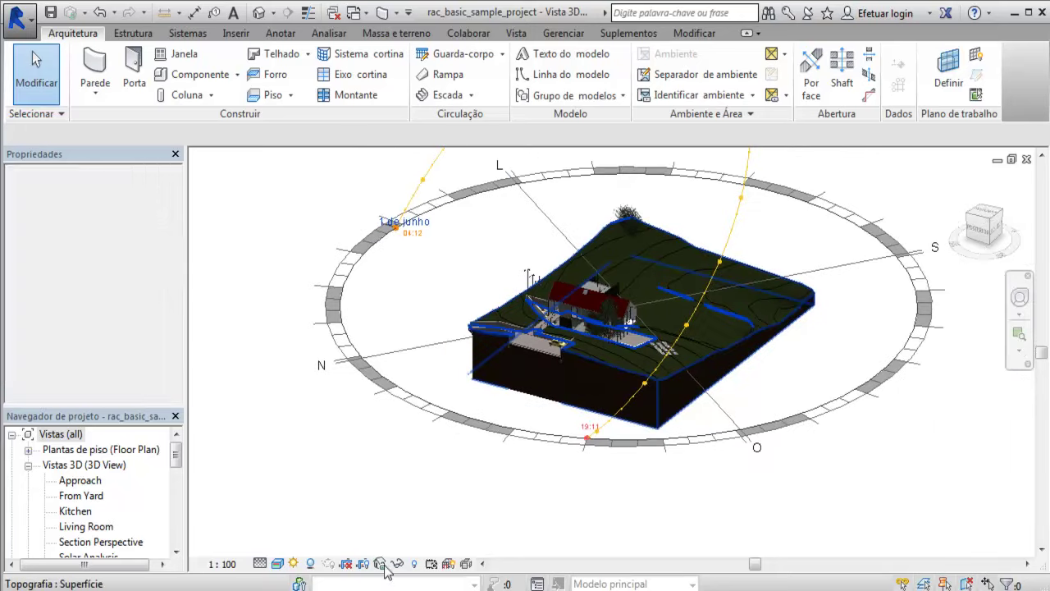
click(277, 563)
click(316, 512)
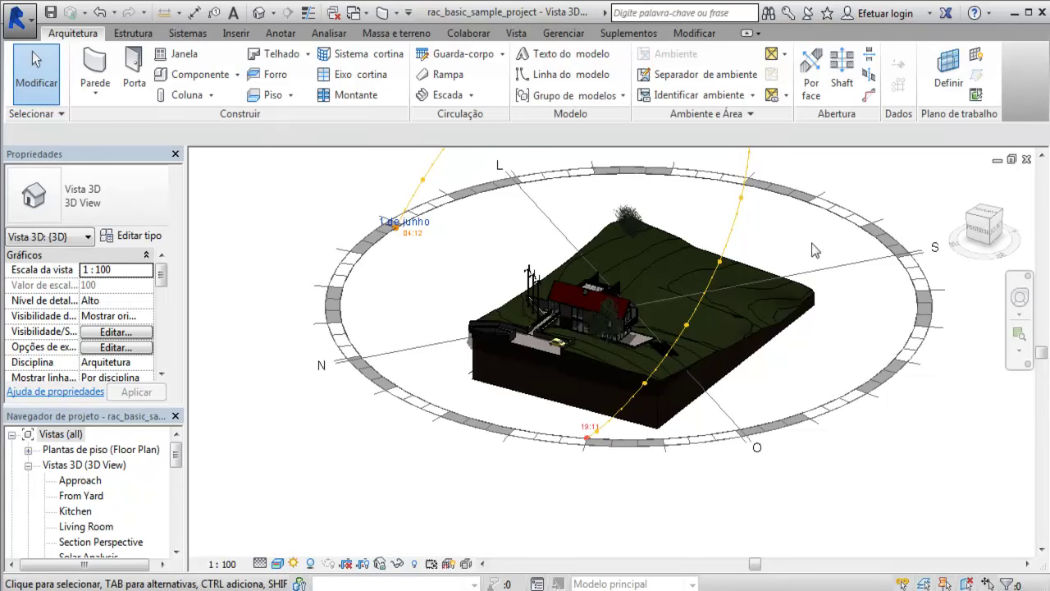
Step: Bring the full sun path into view and drag the sun to an early-morning time
scroll(648, 196, down, 2)
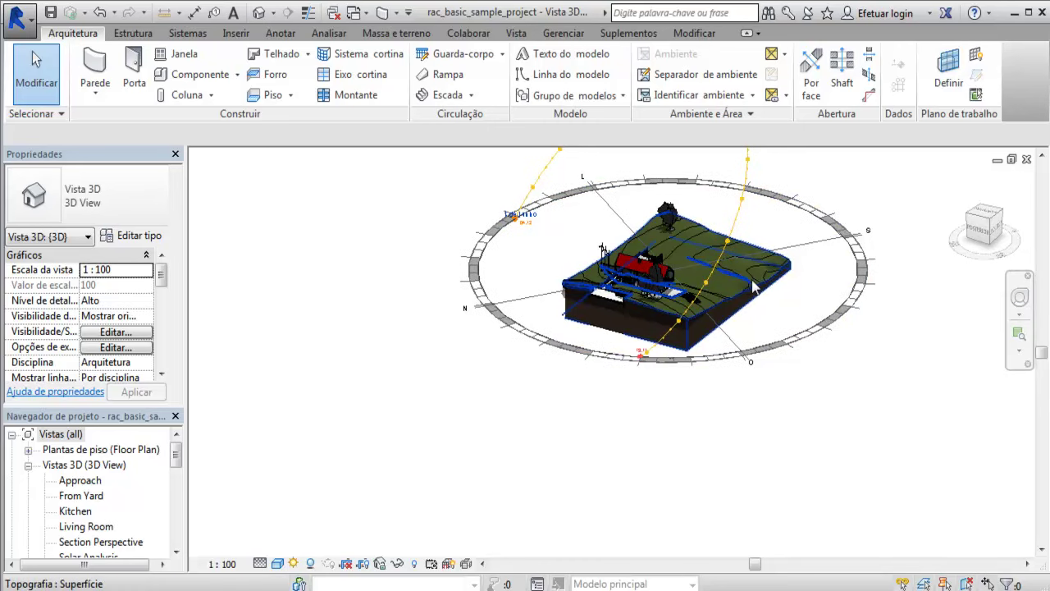
middle_drag(781, 278, 621, 429)
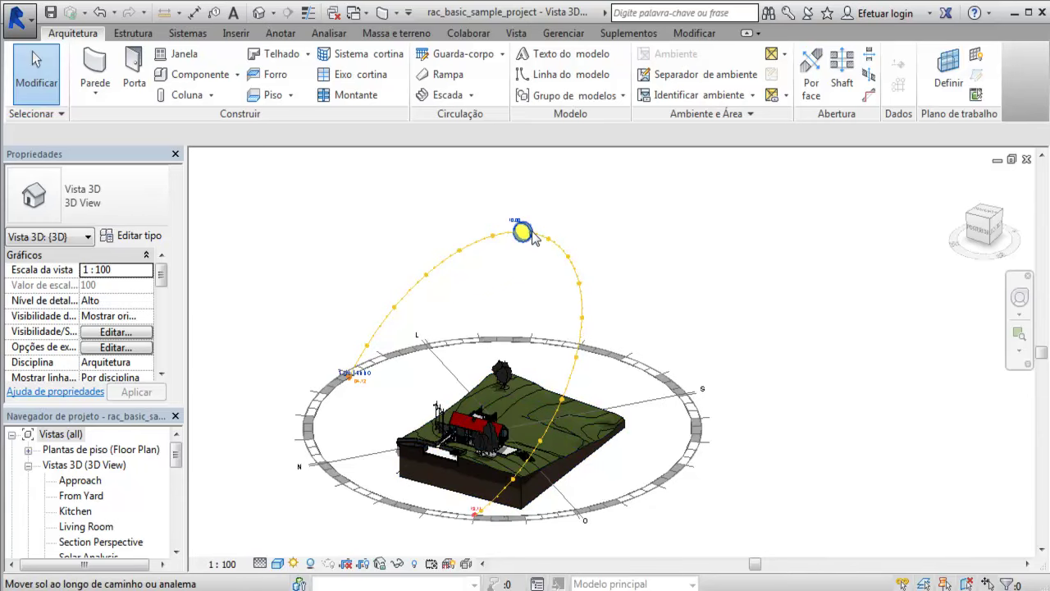
mouse_move(531, 230)
mouse_down()
mouse_move(451, 243)
mouse_move(412, 267)
mouse_move(419, 277)
mouse_up()
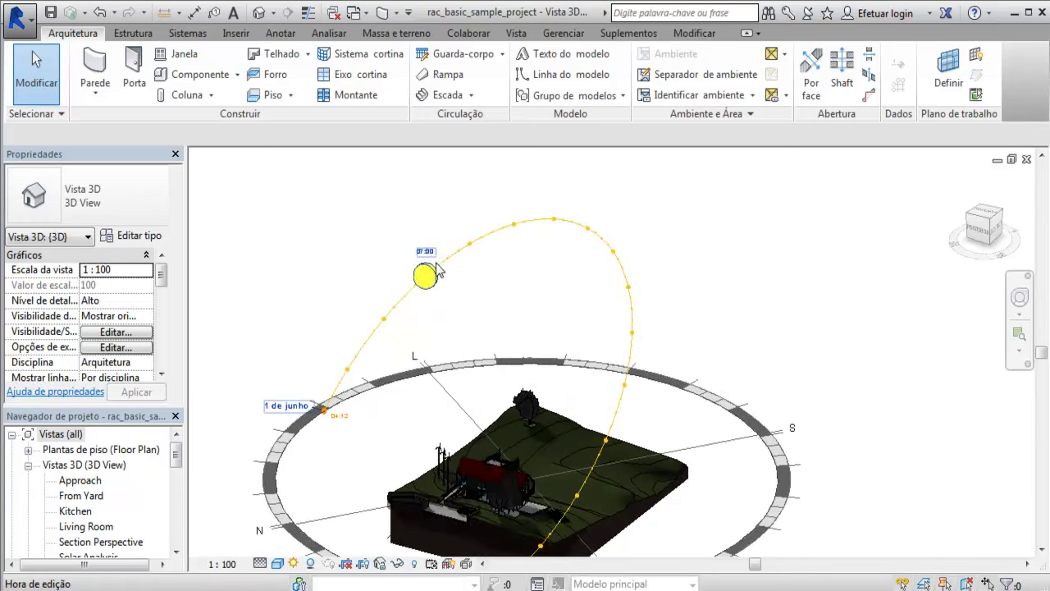
Step: Zoom and orbit close in on the red-roofed house and its trees under the sun path
scroll(435, 272, up, 3)
scroll(435, 275, down, 2)
scroll(450, 300, down, 2)
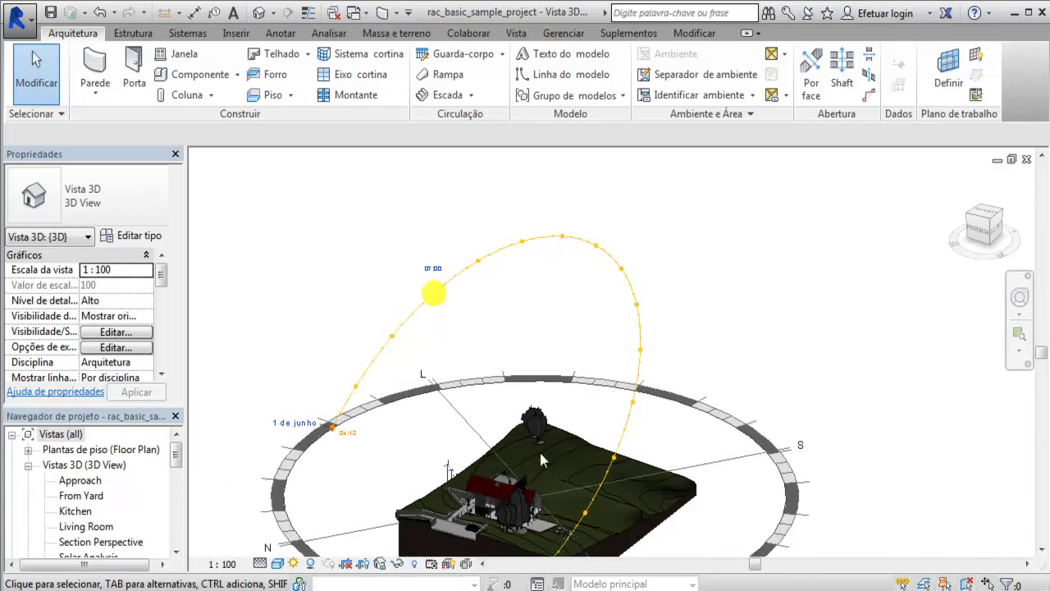
middle_drag(591, 546, 569, 556)
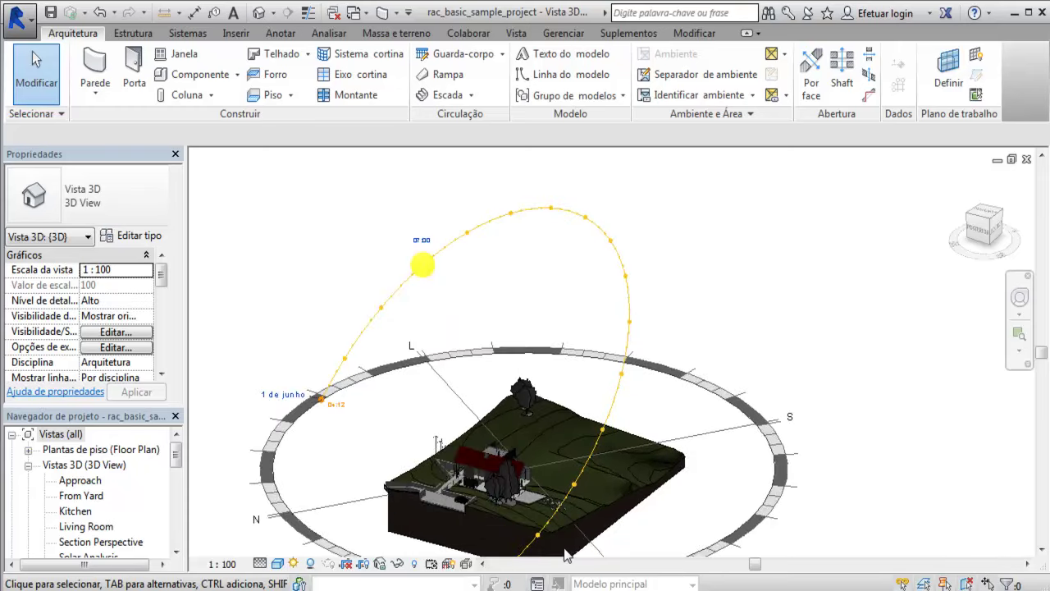
scroll(566, 556, up, 2)
scroll(512, 539, up, 2)
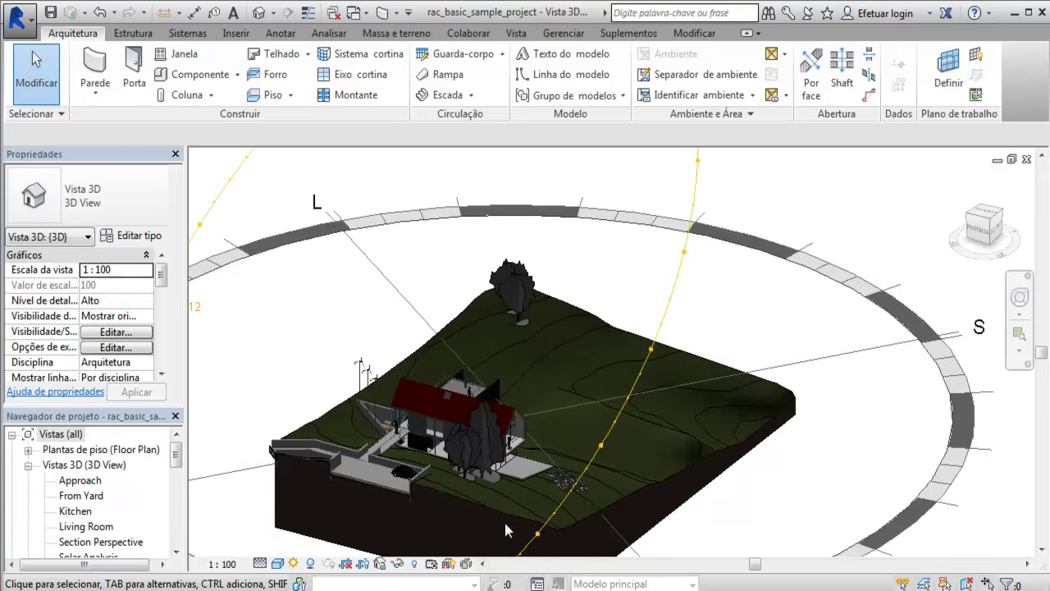
scroll(538, 510, up, 2)
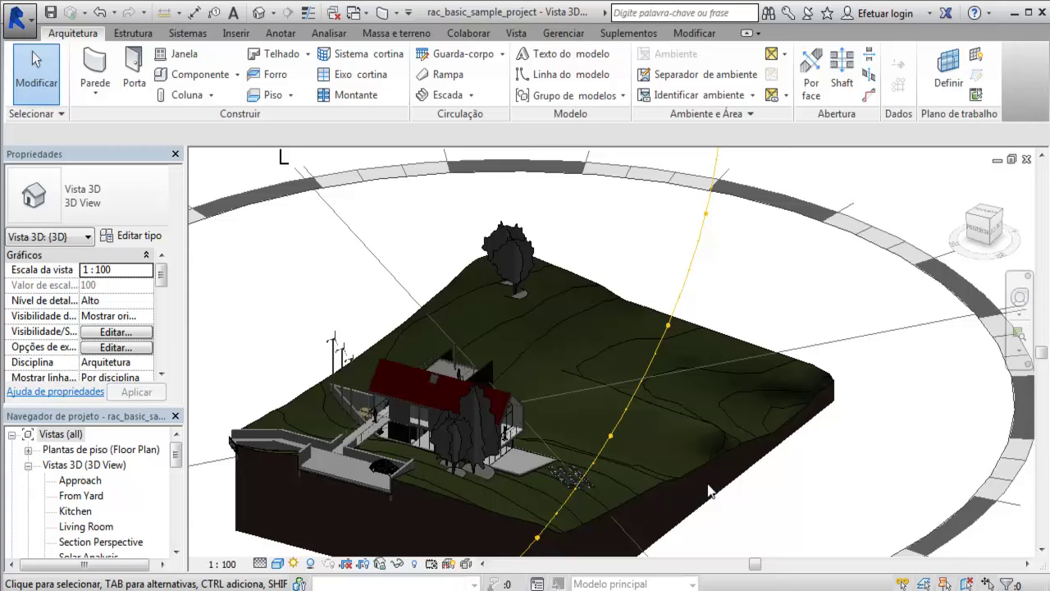
mouse_move(767, 487)
shift+middle_down()
mouse_move(713, 489)
mouse_move(702, 477)
shift+middle_up()
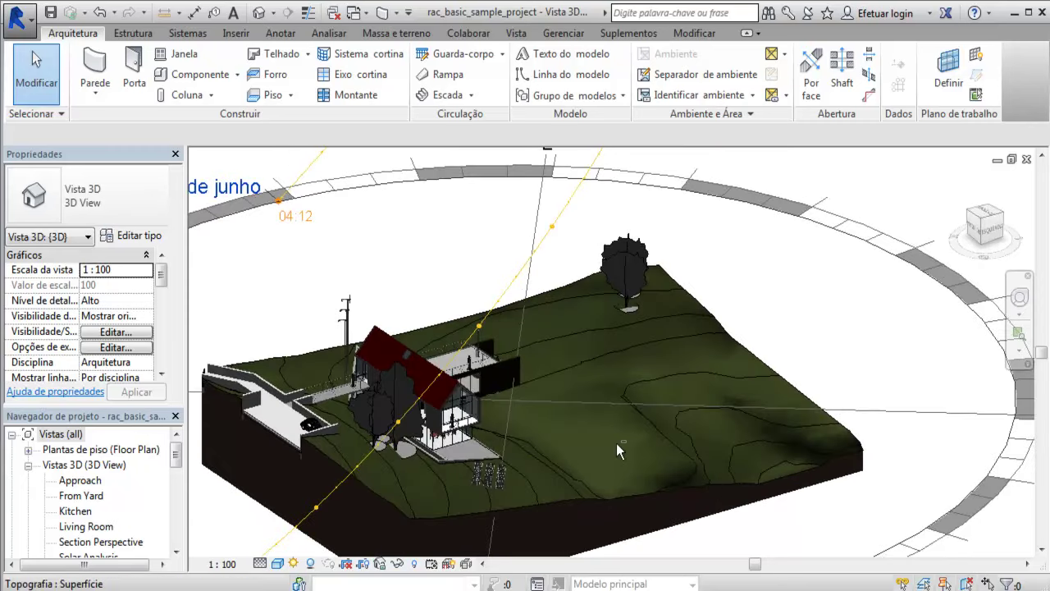
scroll(617, 443, up, 2)
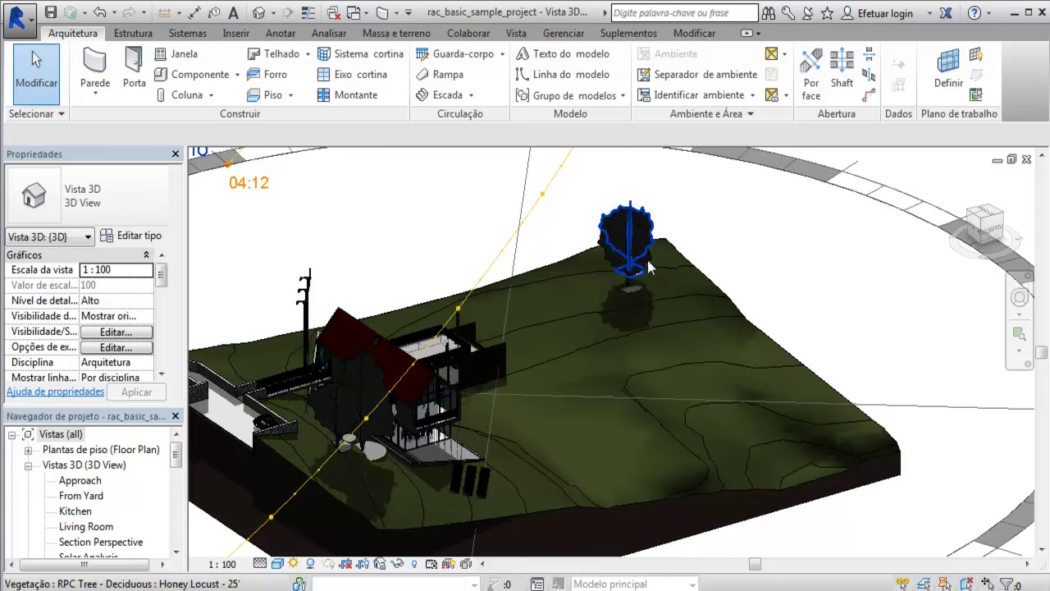
scroll(359, 502, up, 1)
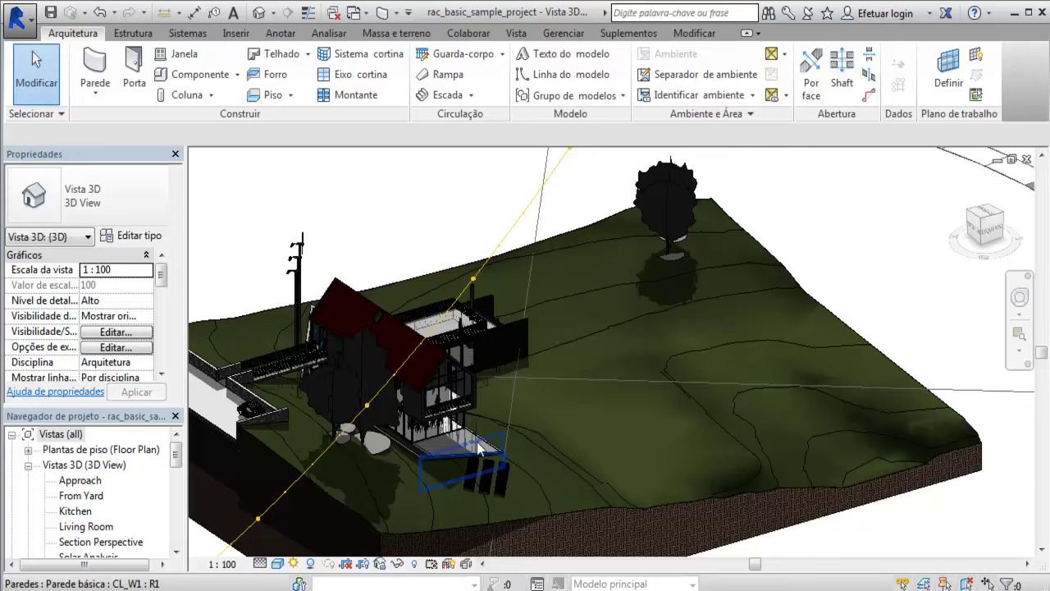
scroll(490, 389, up, 2)
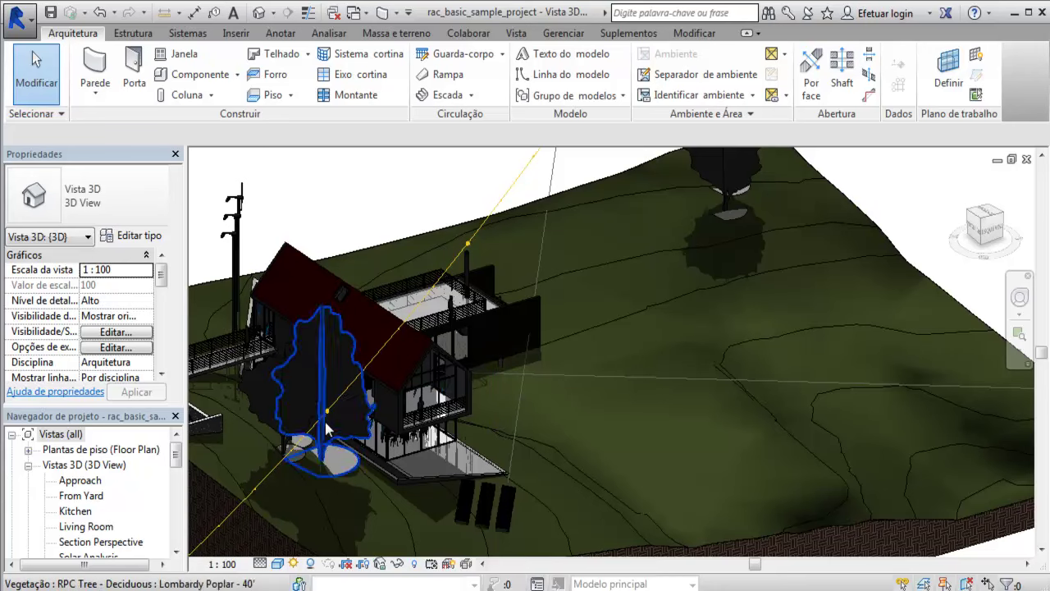
Step: Orbit to the house's other side and zoom out to a high view of the whole site
mouse_move(288, 417)
shift+middle_down()
mouse_move(682, 395)
mouse_move(669, 394)
shift+middle_up()
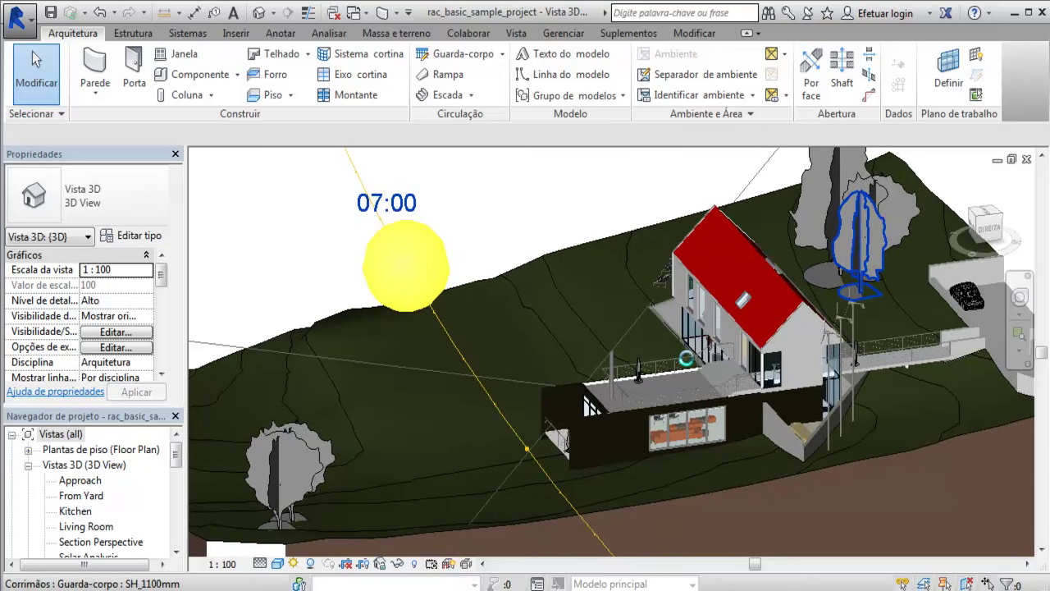
shift+middle_drag(683, 355, 742, 384)
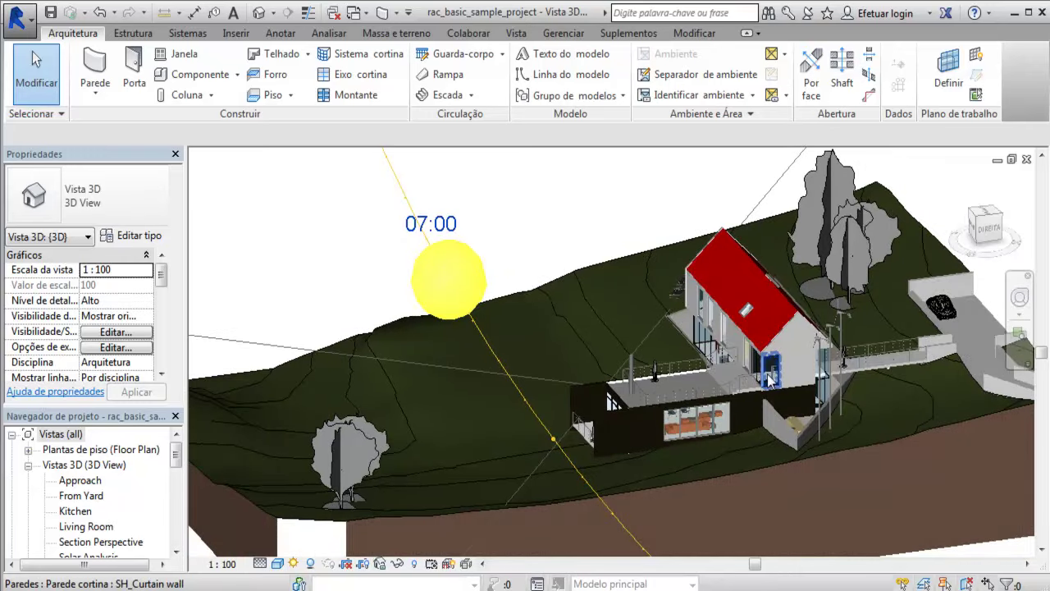
scroll(769, 379, down, 3)
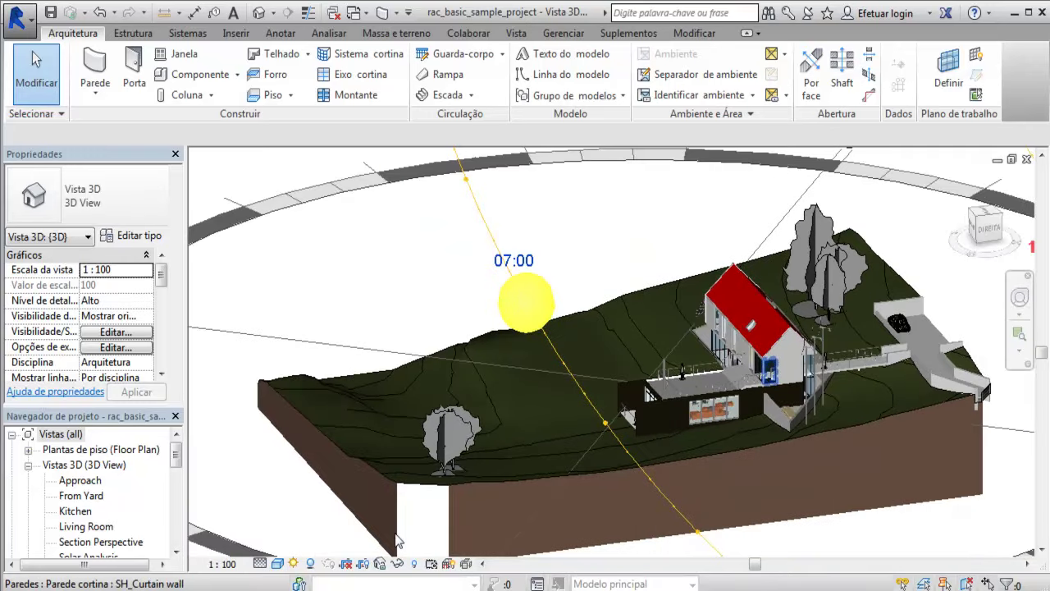
shift+middle_drag(397, 541, 286, 570)
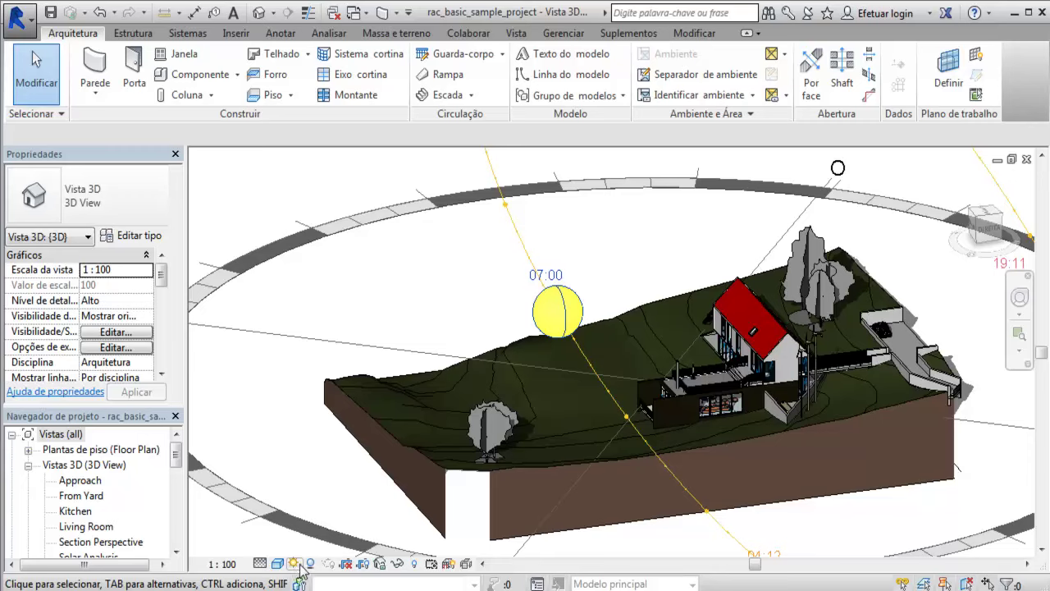
Step: Turn the sun path off and switch shadows off in the 3D view
click(300, 566)
click(328, 531)
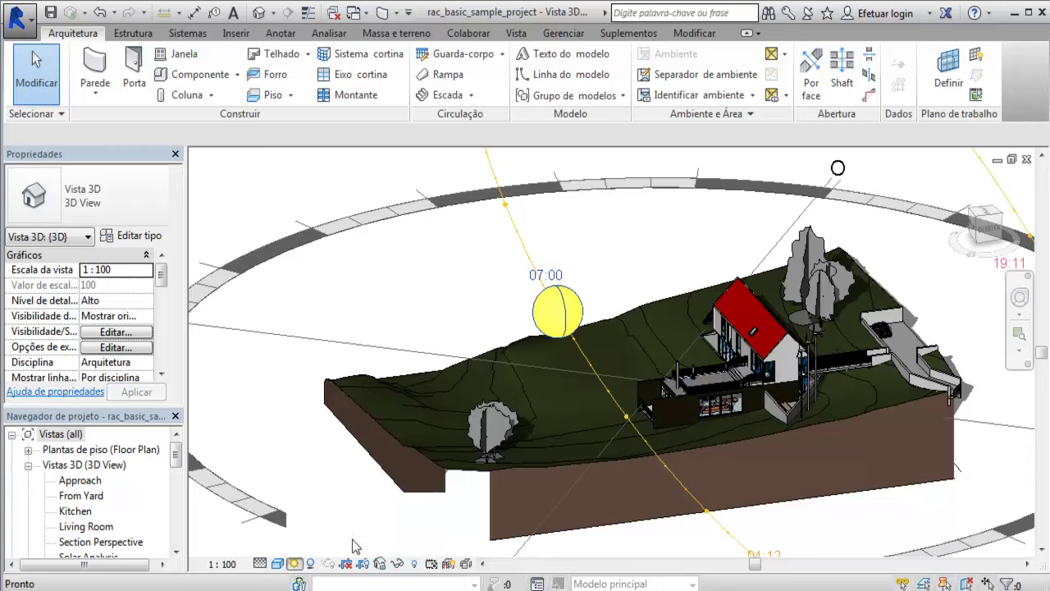
click(310, 565)
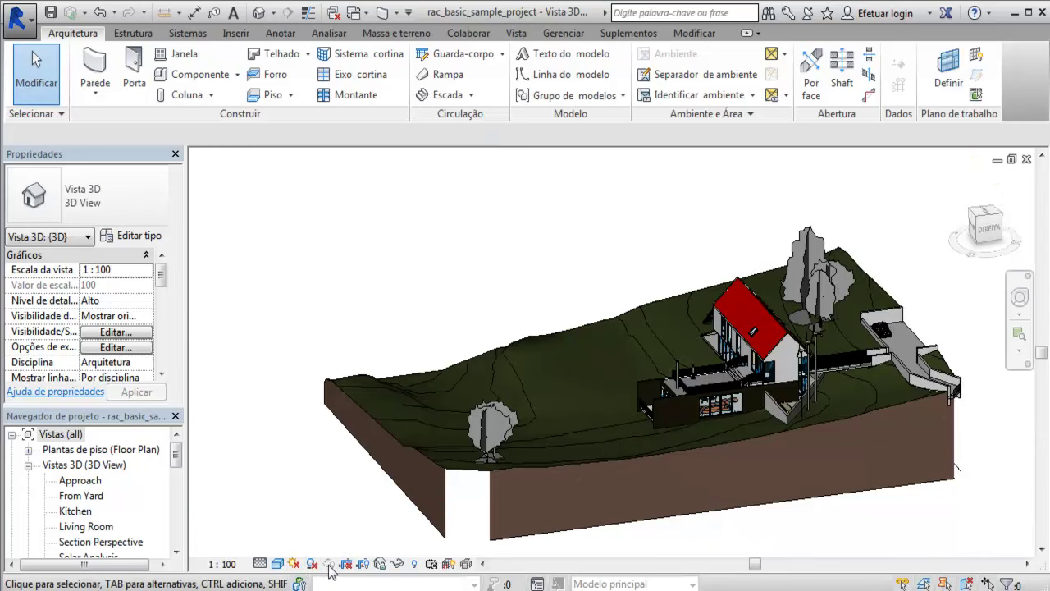
scroll(801, 379, down, 1)
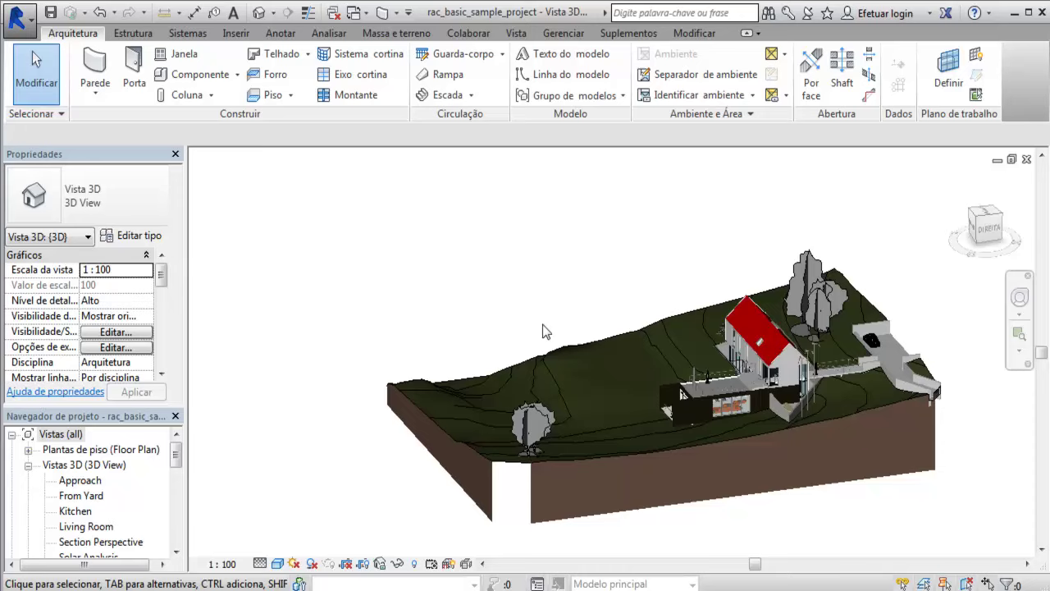
Step: Orbit to the house's opposite side and zoom out to show the crop region around it
mouse_move(503, 338)
shift+middle_down()
mouse_move(493, 339)
mouse_move(680, 468)
mouse_move(797, 368)
mouse_move(635, 361)
mouse_move(575, 385)
shift+middle_up()
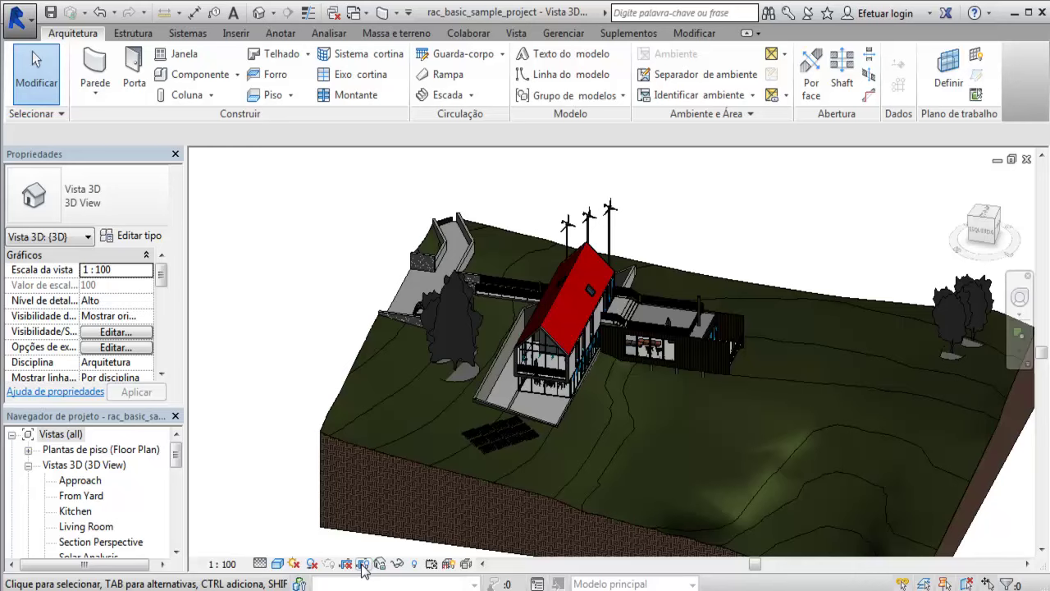
scroll(700, 301, down, 2)
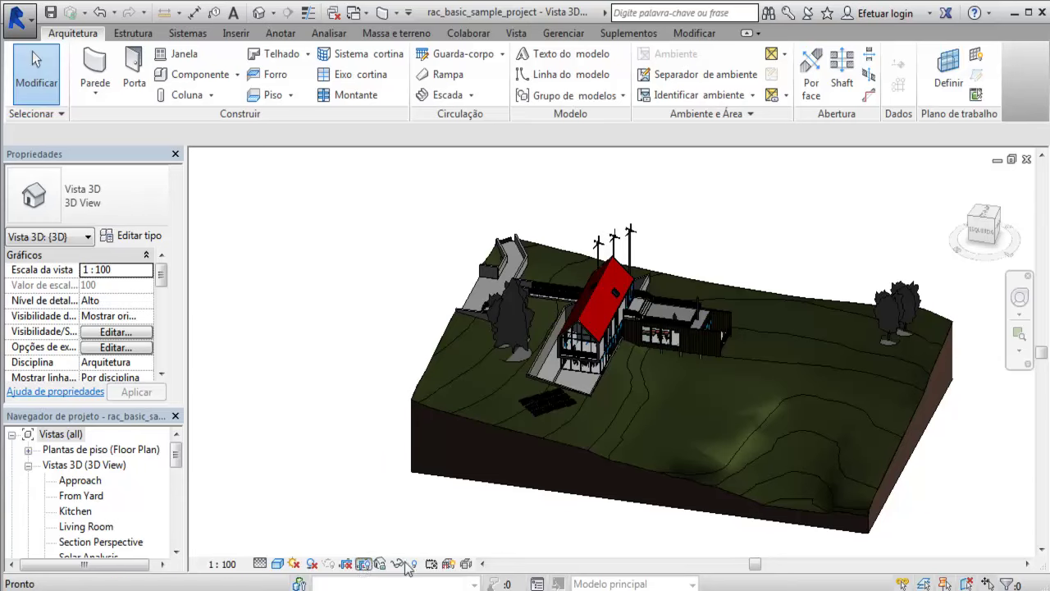
scroll(911, 385, down, 2)
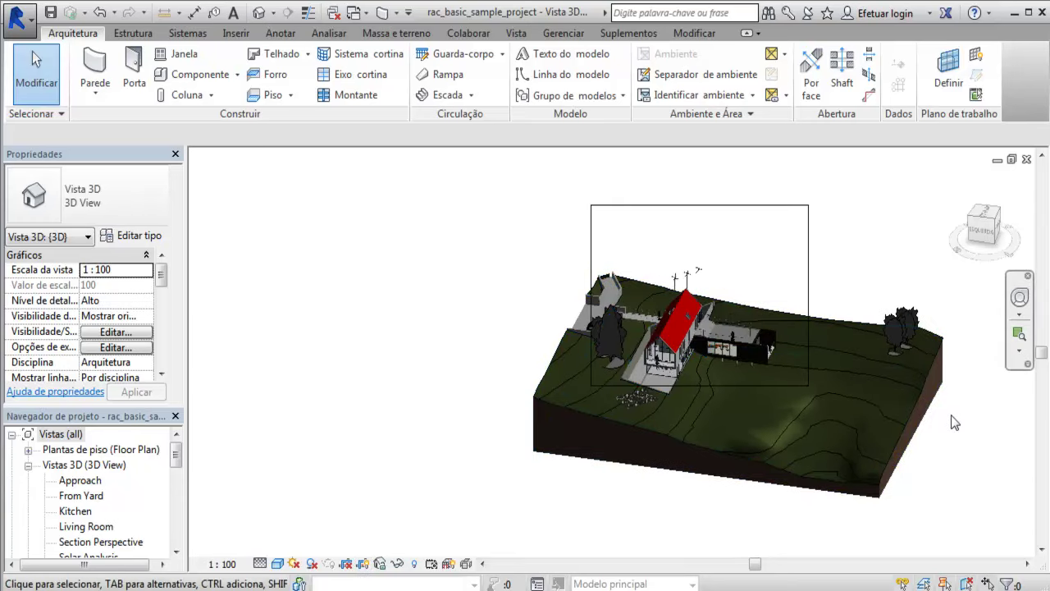
Step: Move and resize the crop region so it sits over empty space beside the model
scroll(944, 419, down, 2)
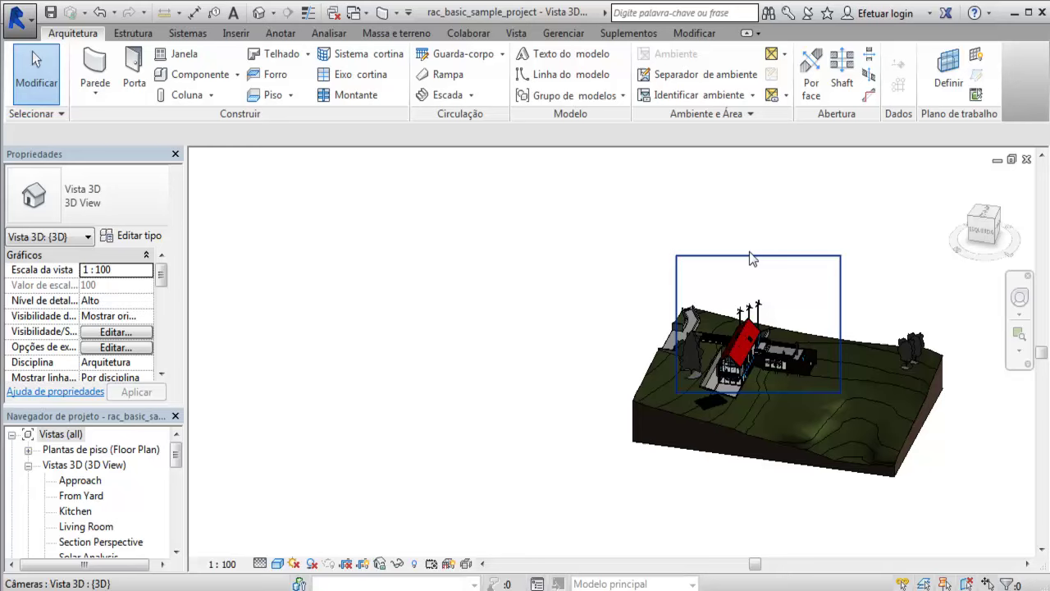
drag(750, 256, 718, 357)
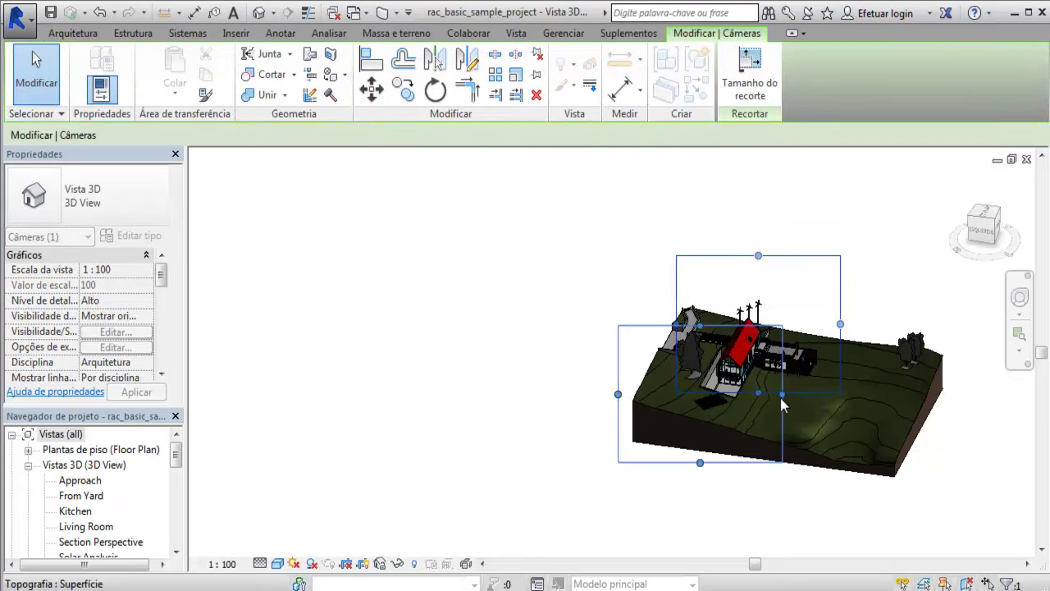
mouse_move(781, 394)
mouse_down()
mouse_move(919, 399)
mouse_move(739, 396)
mouse_up()
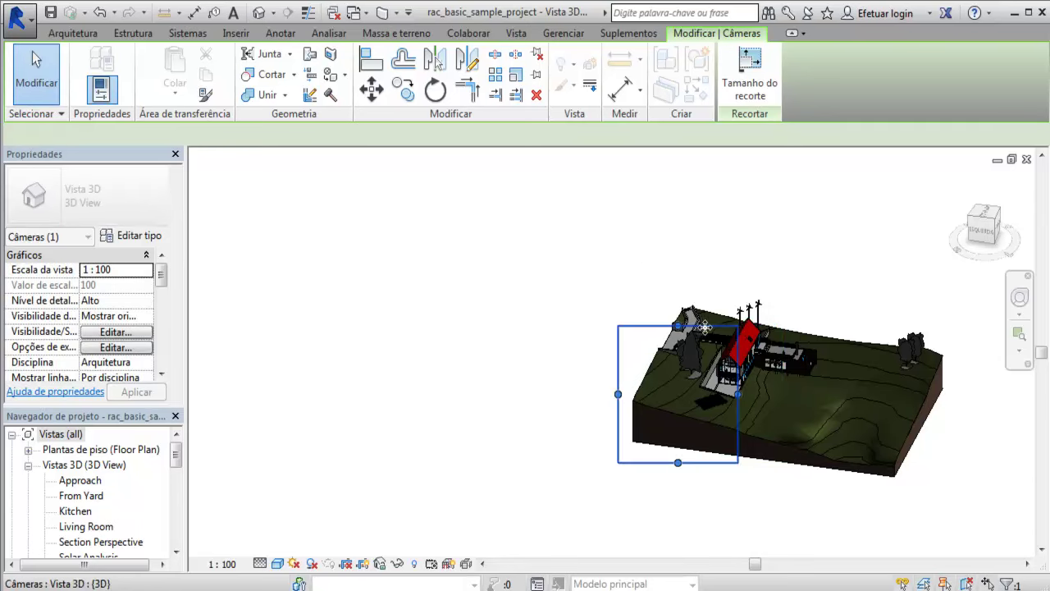
drag(700, 344, 564, 265)
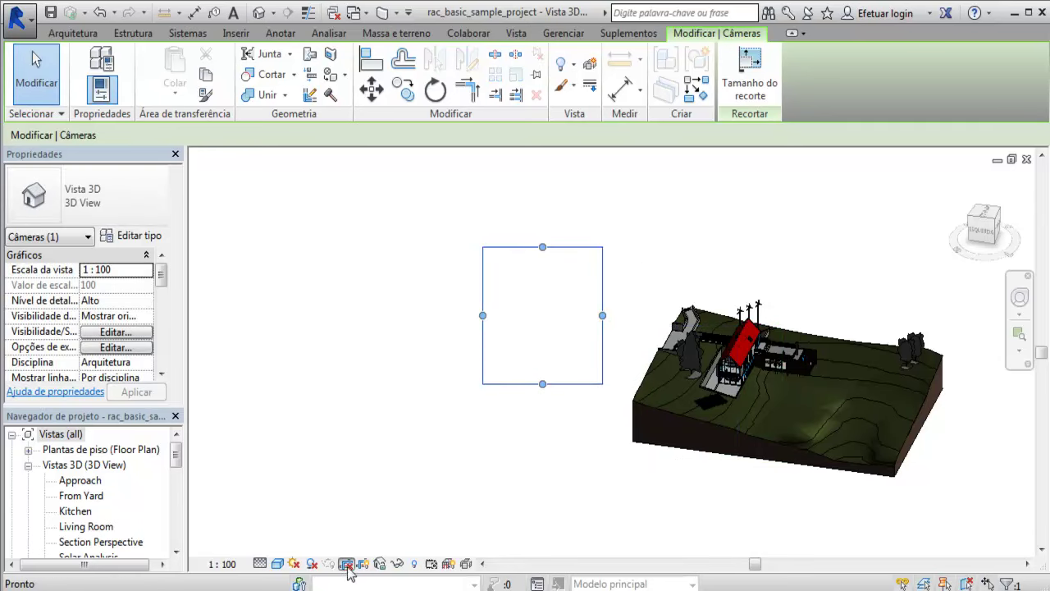
Step: Toggle Crop View on and back off, then hide the crop region boundary
click(345, 564)
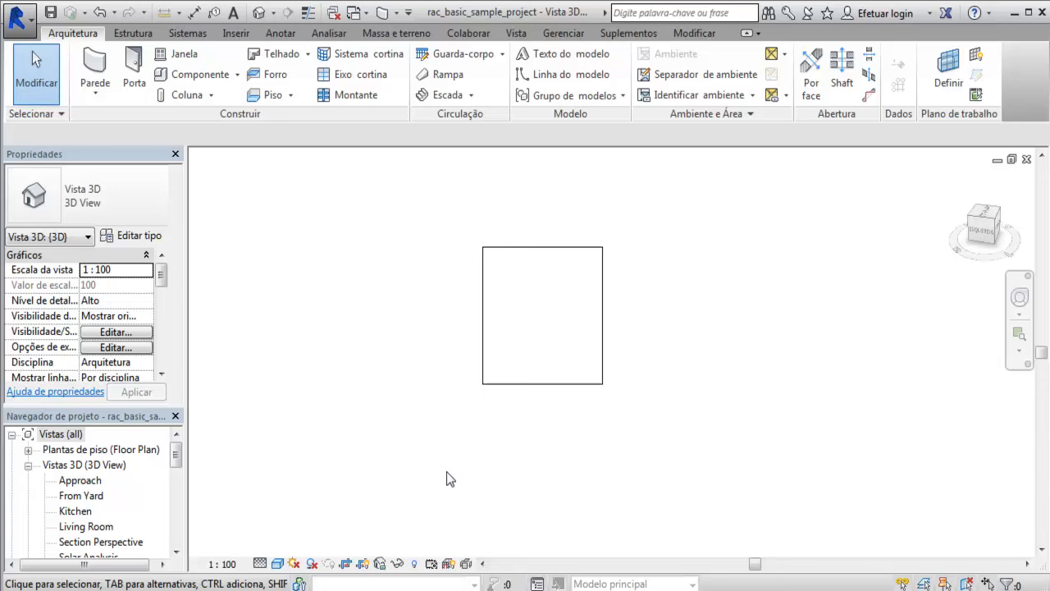
click(345, 564)
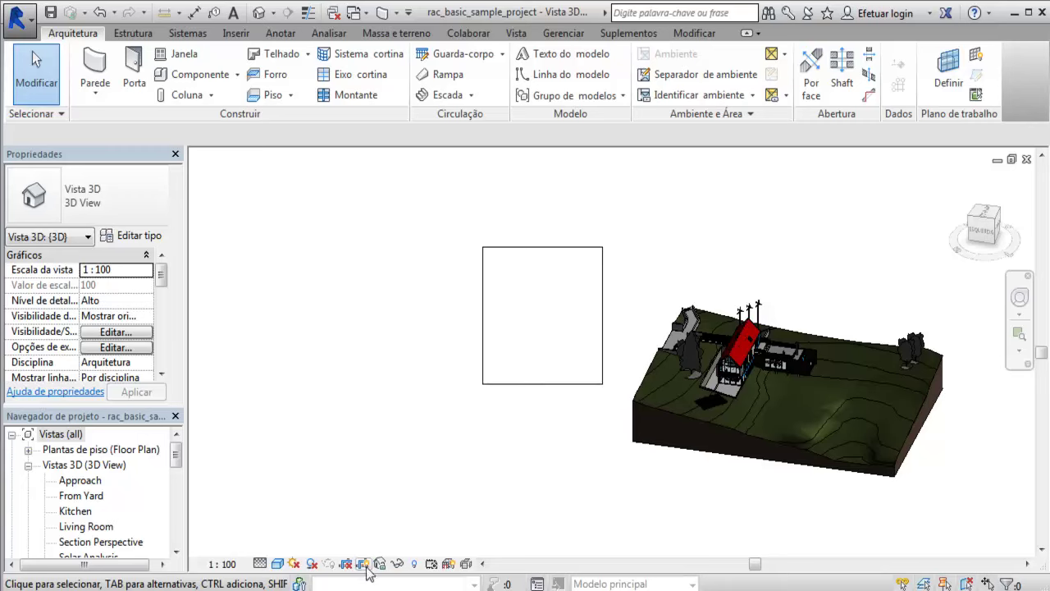
click(363, 565)
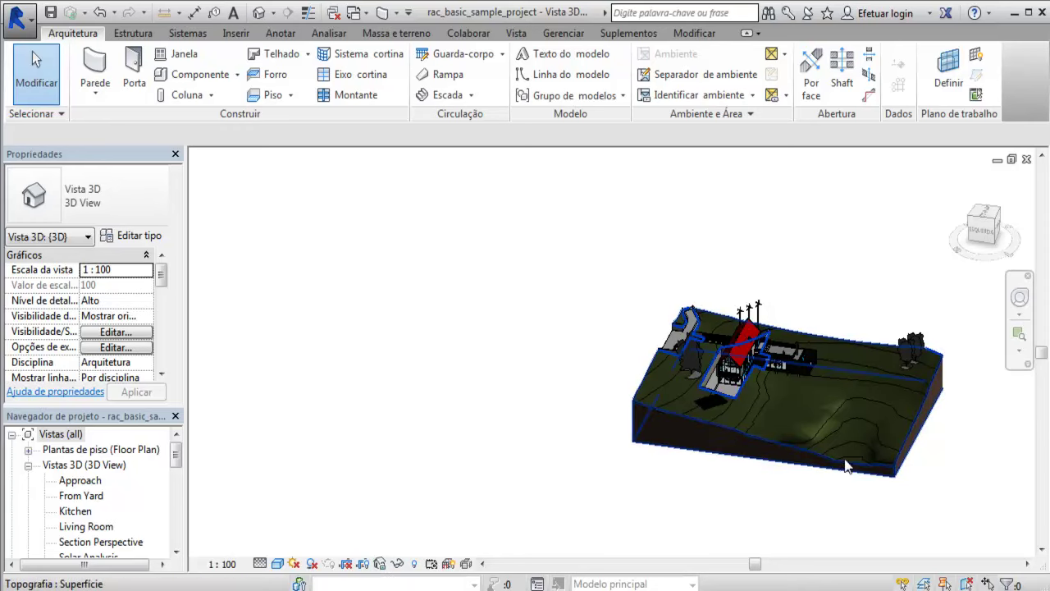
Step: Orbit to the front, zoom in on the house, and select its red metal-panel roof
mouse_move(606, 379)
shift+middle_down()
mouse_move(421, 382)
mouse_move(898, 418)
shift+middle_up()
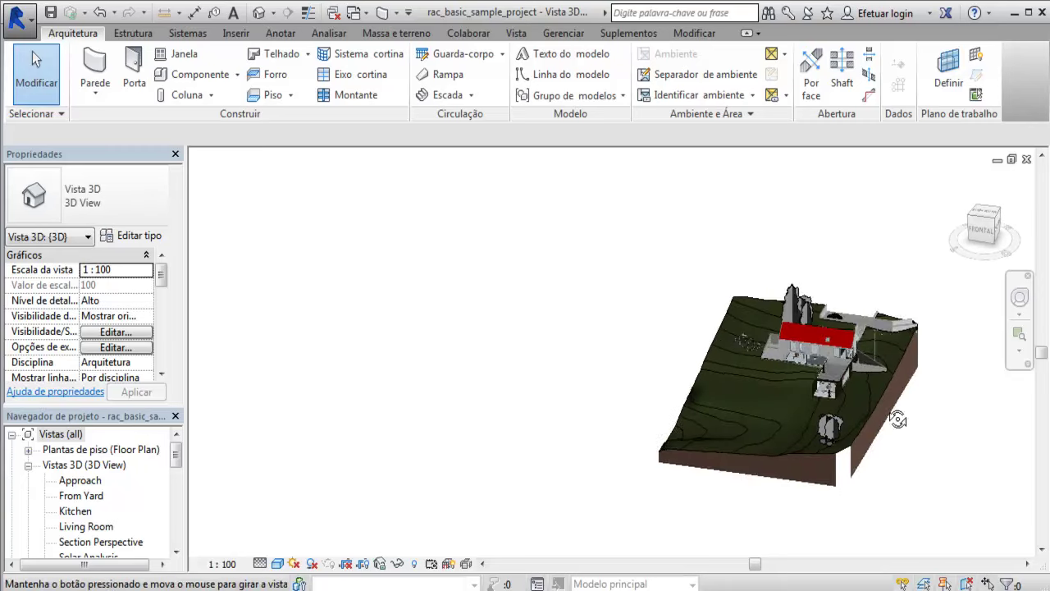
middle_drag(971, 403, 435, 360)
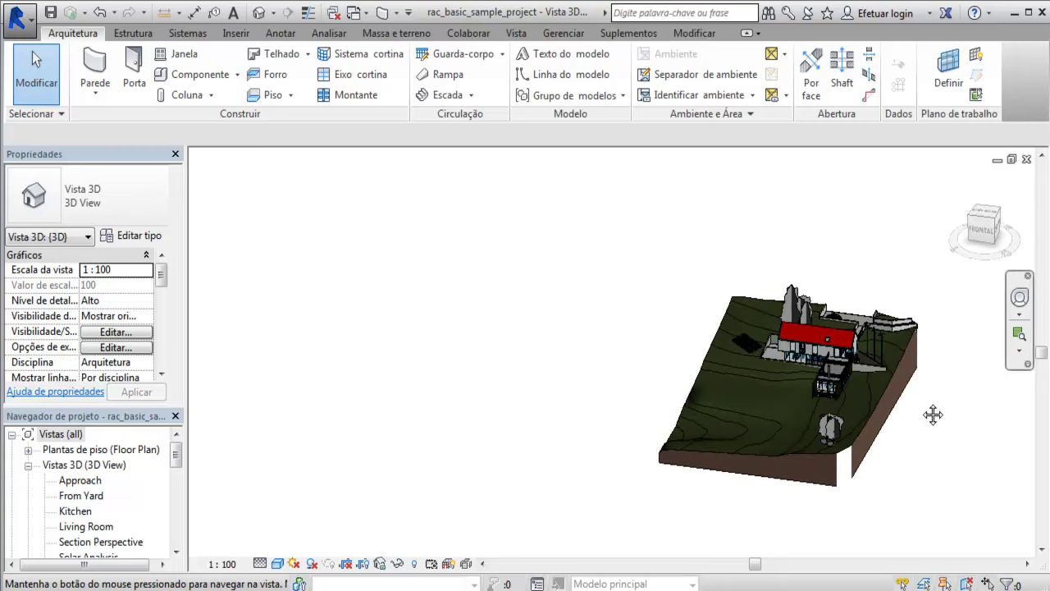
scroll(435, 360, up, 2)
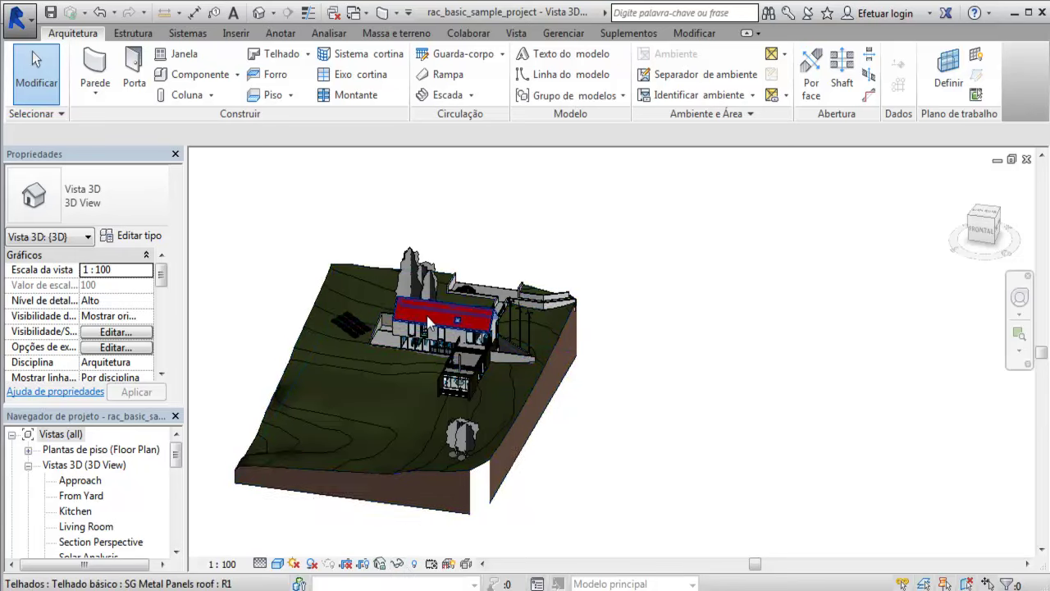
scroll(429, 316, up, 2)
scroll(433, 323, up, 1)
scroll(434, 323, up, 2)
scroll(475, 358, up, 1)
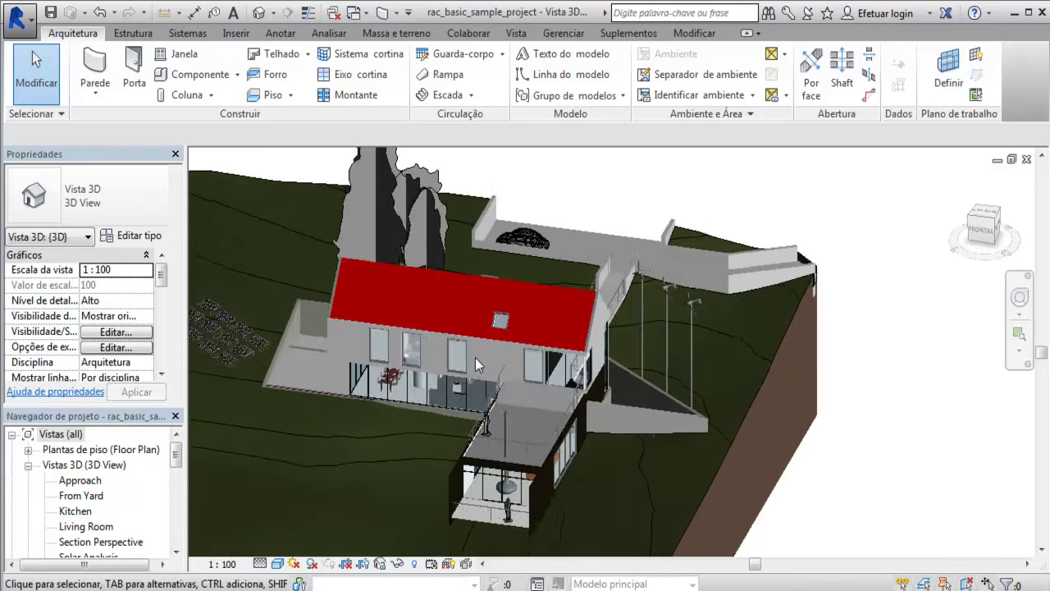
scroll(485, 362, up, 1)
scroll(483, 387, up, 1)
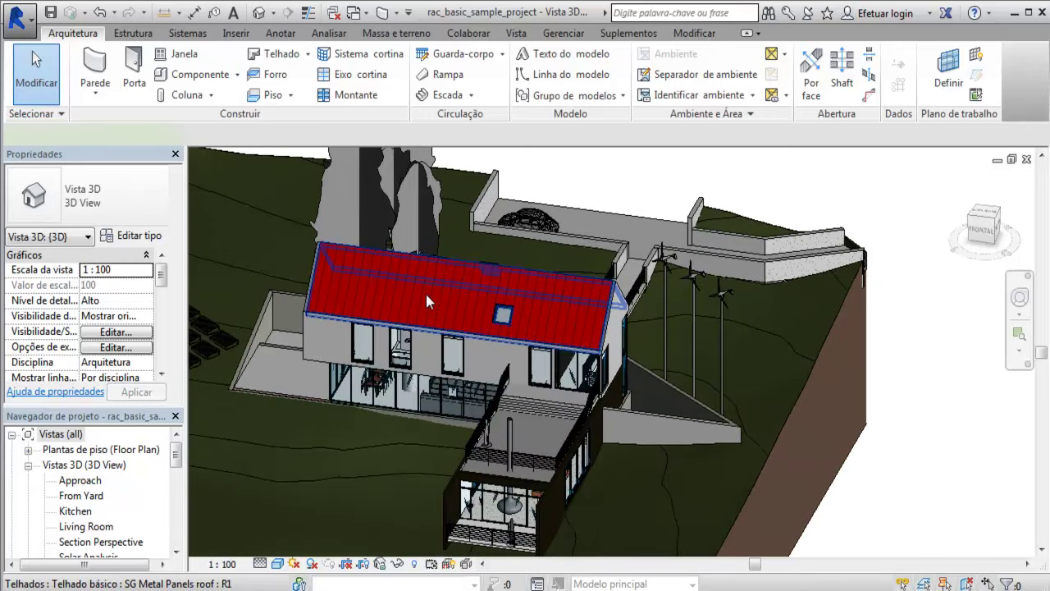
click(425, 292)
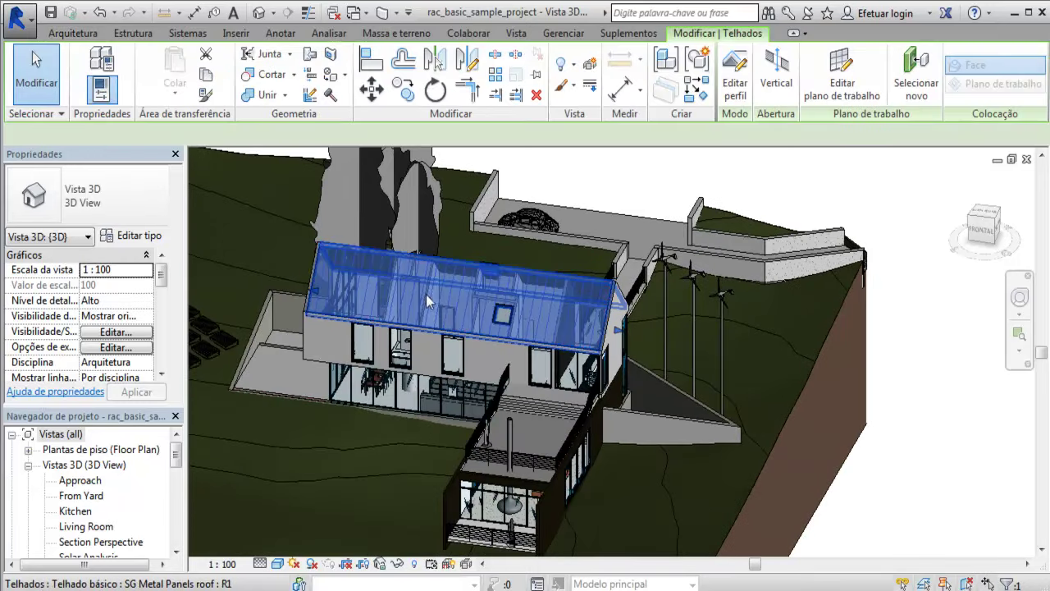
click(397, 564)
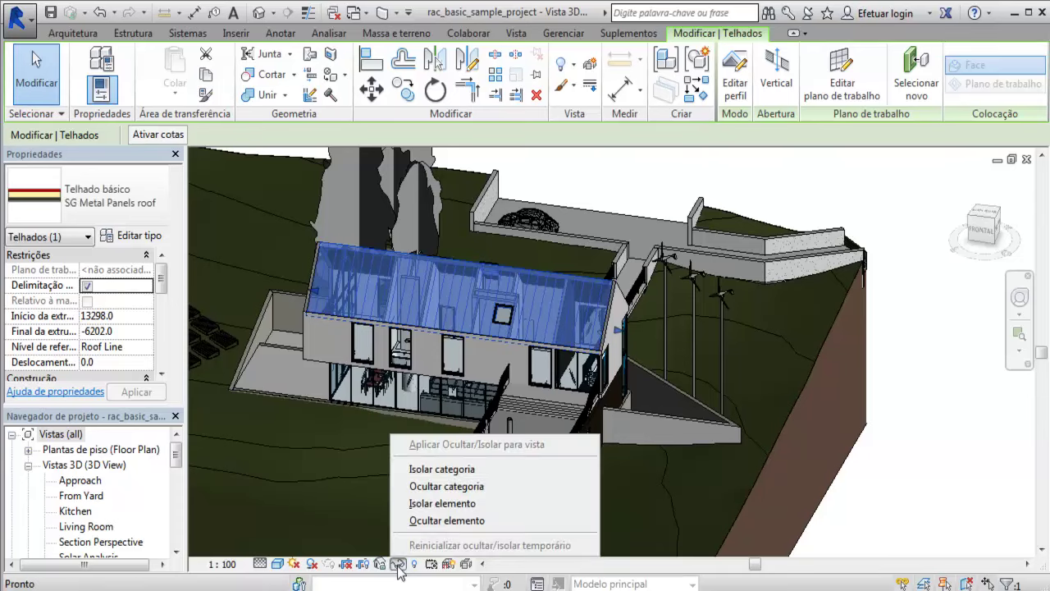
click(455, 471)
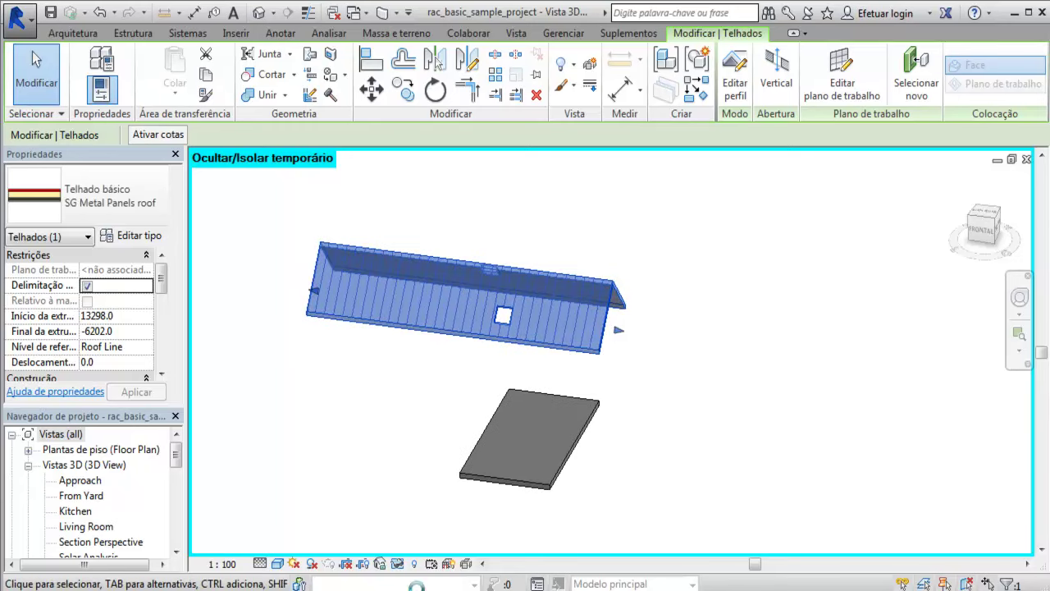
click(397, 565)
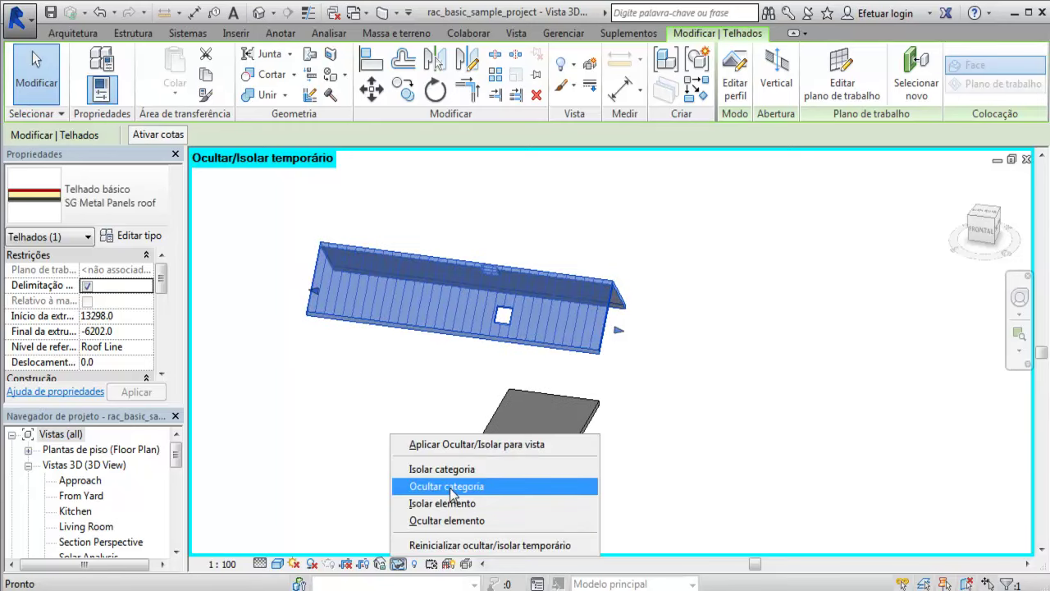
click(450, 487)
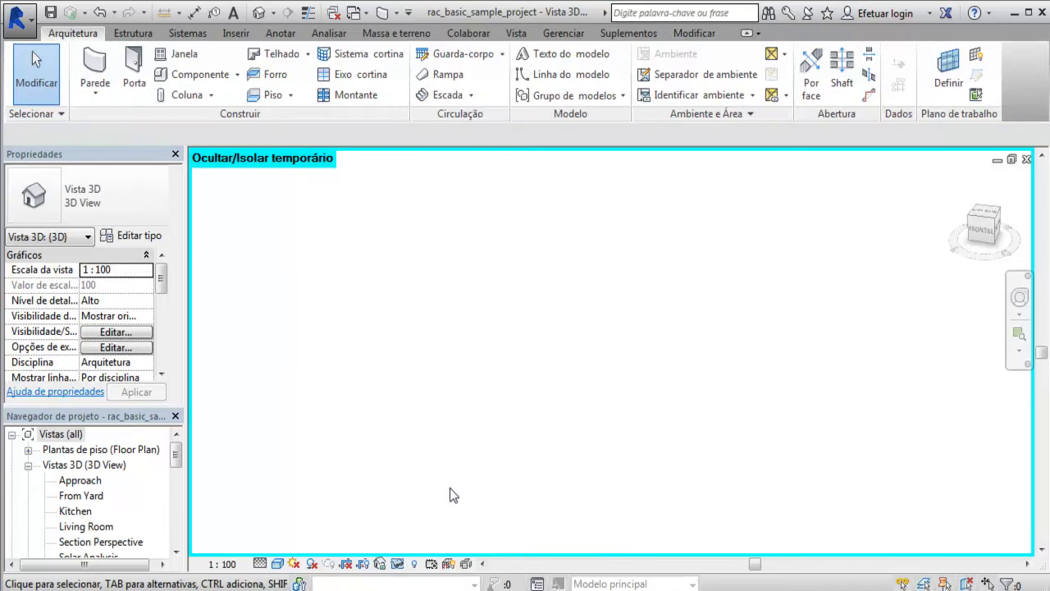
click(398, 564)
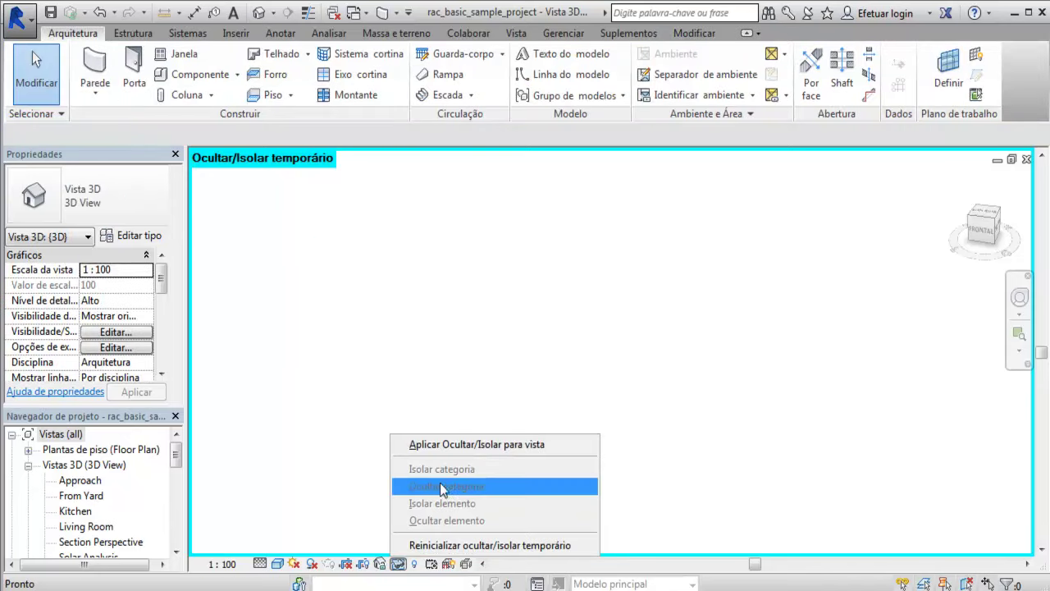
click(475, 545)
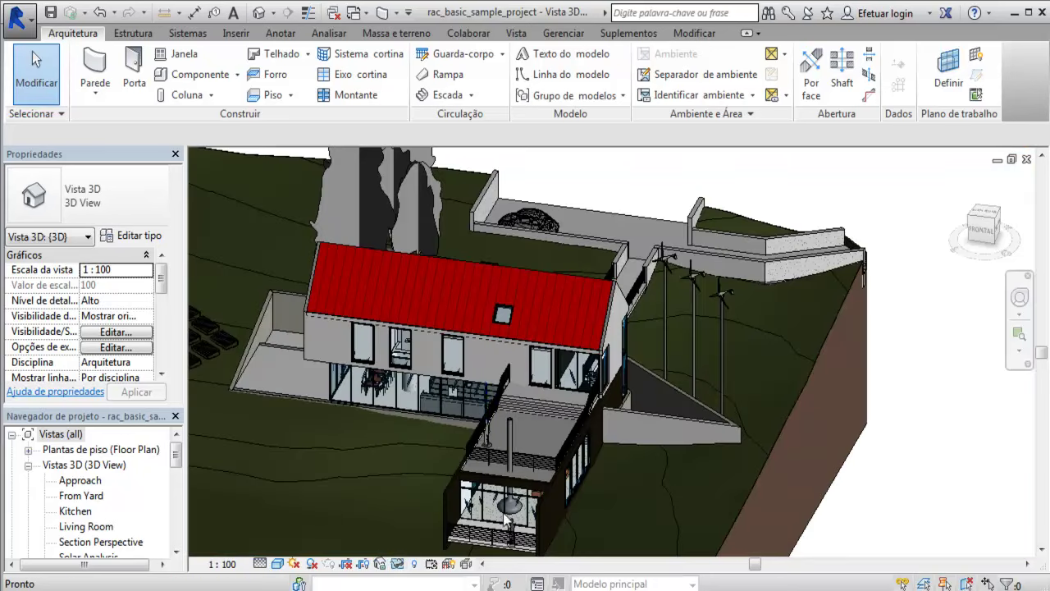
click(438, 300)
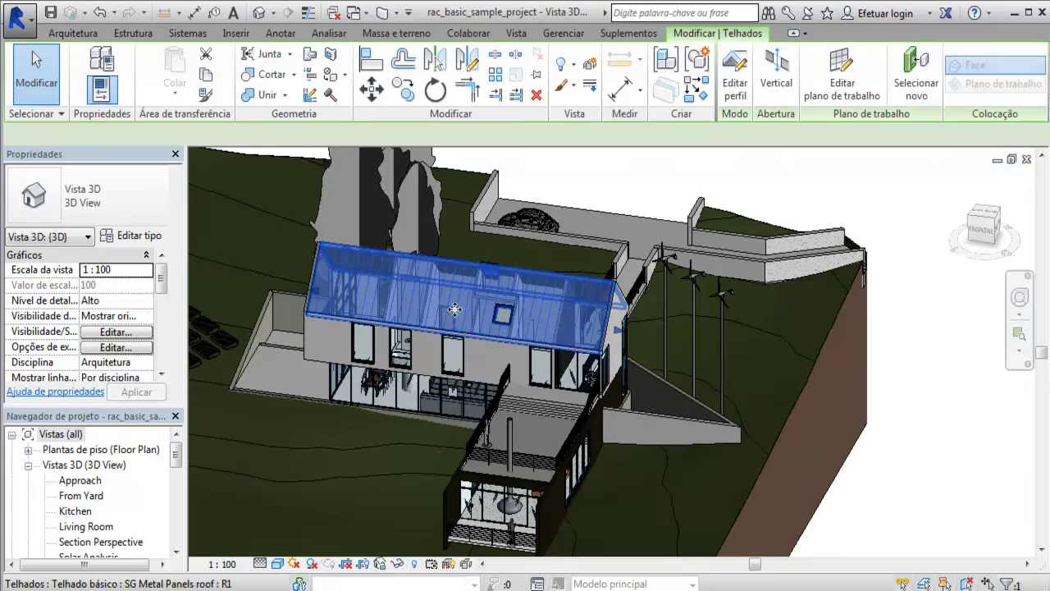
Step: Temporarily hide the roof category with Ocultar categoria to expose the upper-floor walls and rooms
click(398, 565)
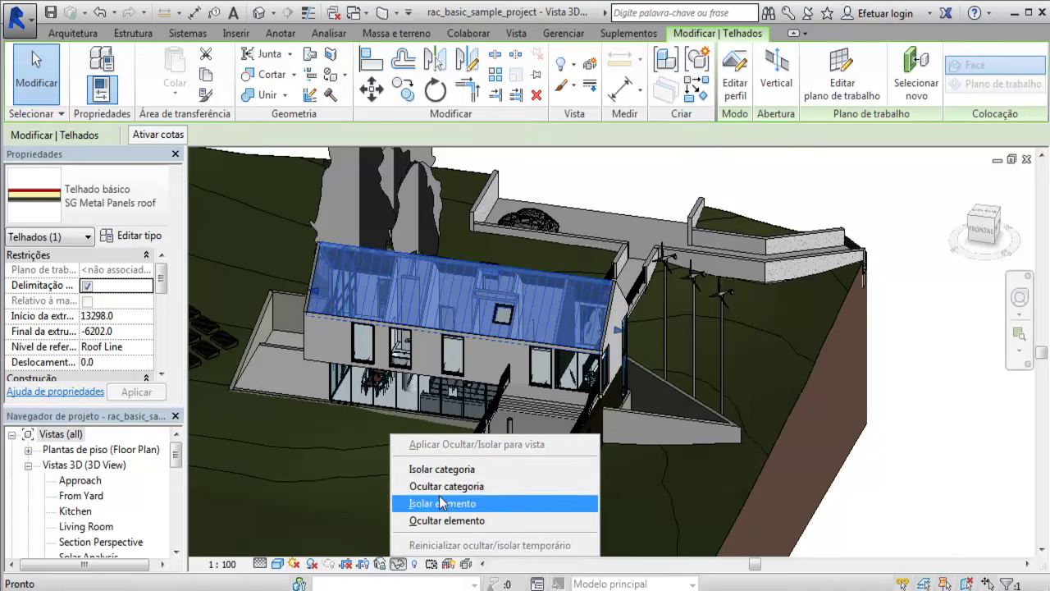
click(442, 487)
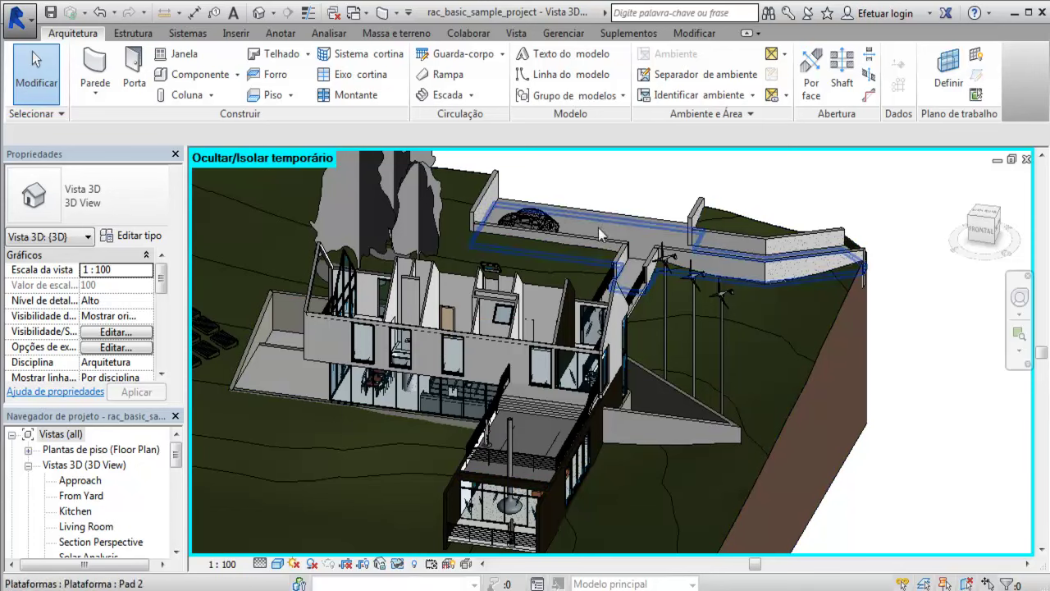
click(399, 564)
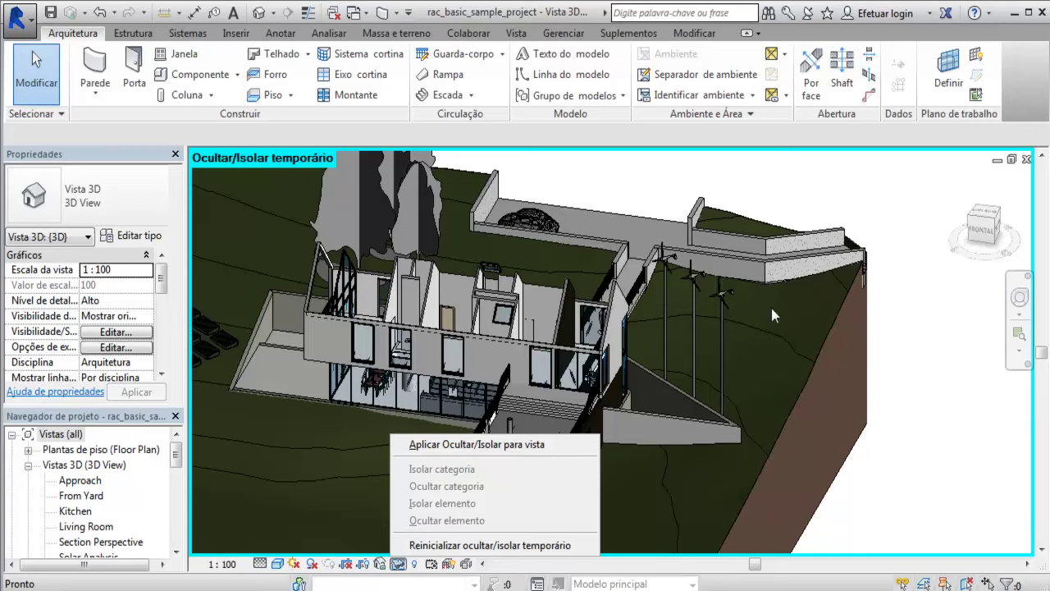
Step: Select the upper-floor front wall and an interior partition, then turn on Reveal Hidden Elements
click(450, 338)
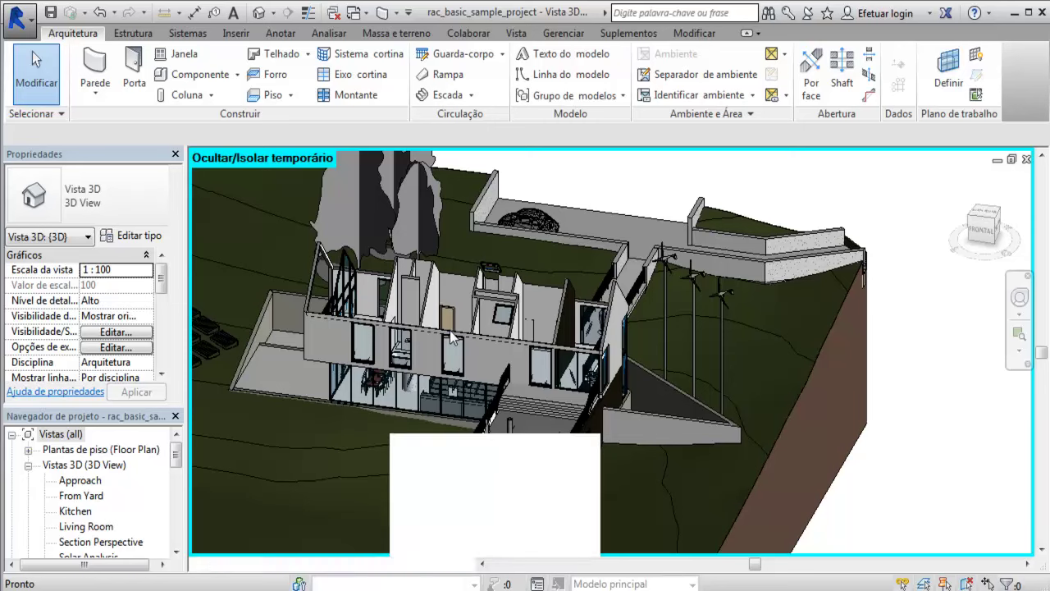
click(460, 332)
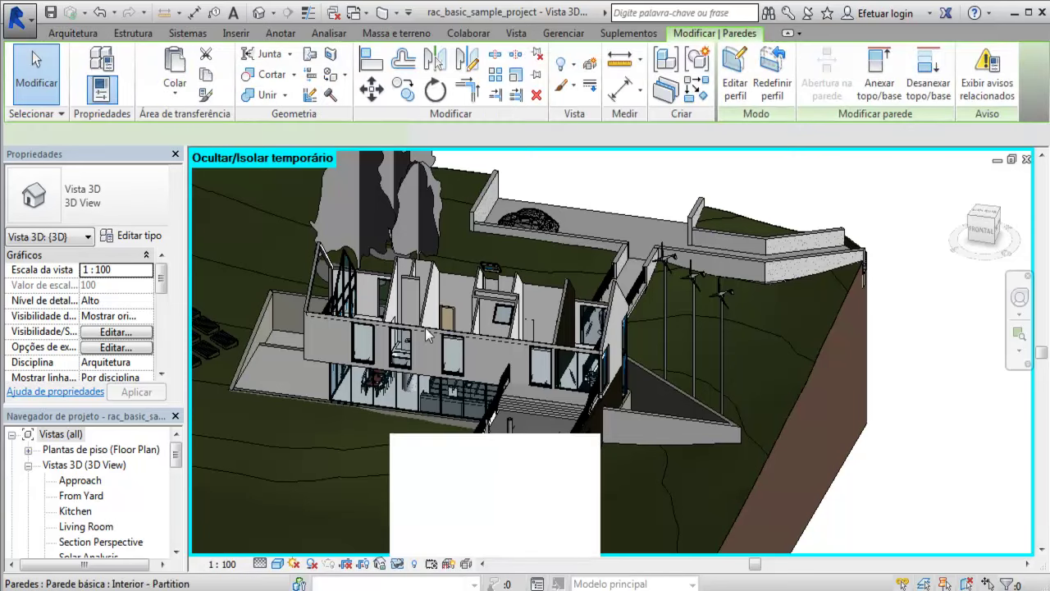
click(398, 564)
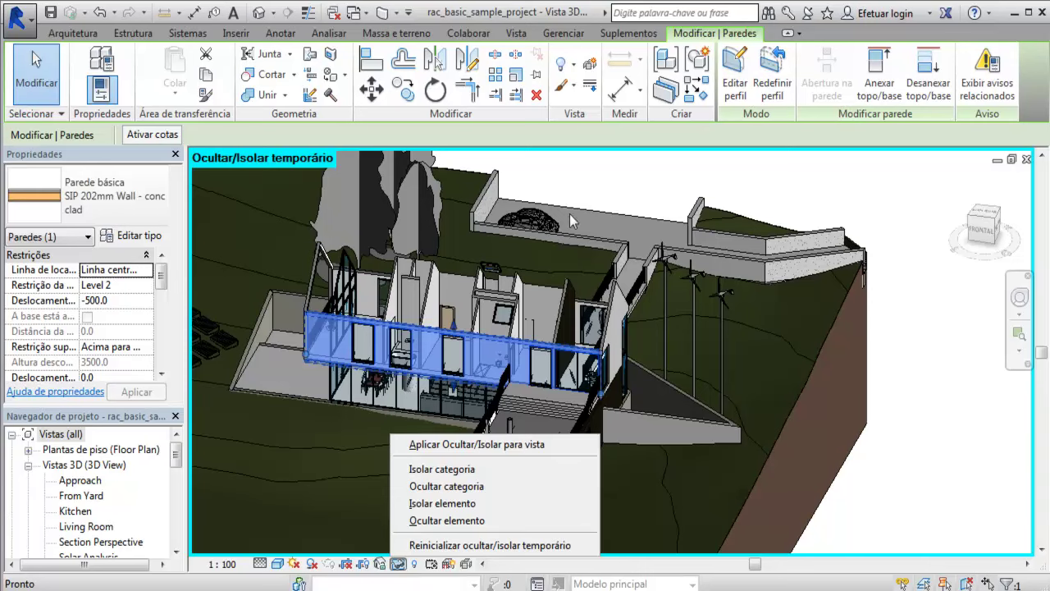
click(462, 283)
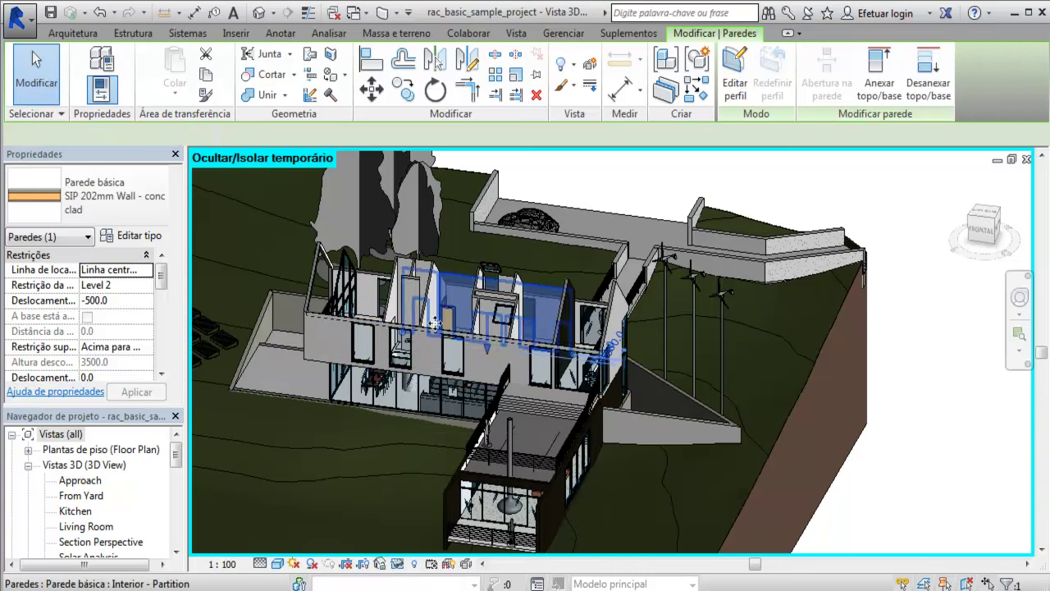
click(542, 316)
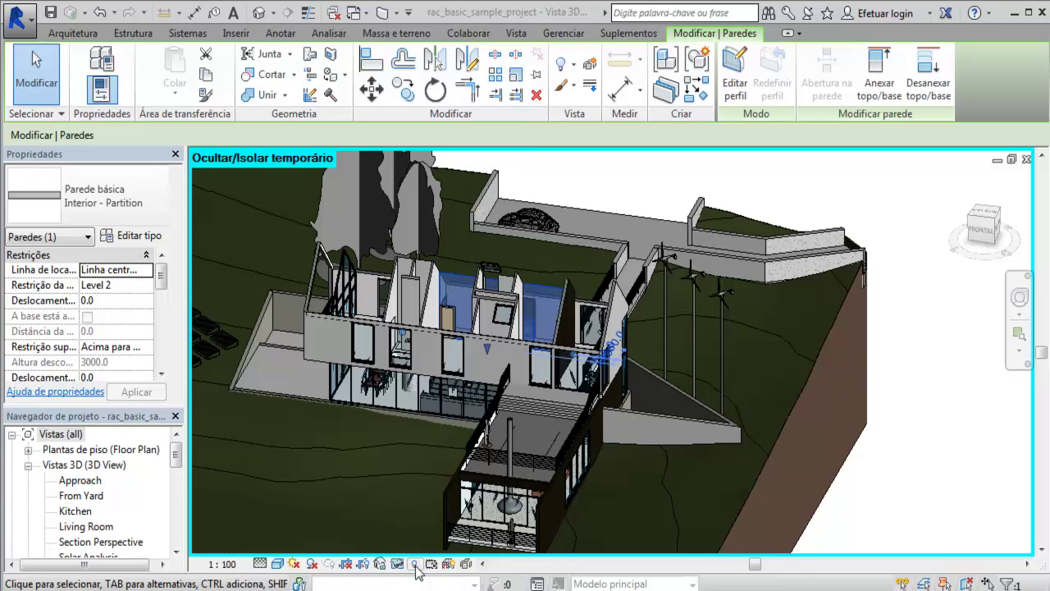
click(414, 564)
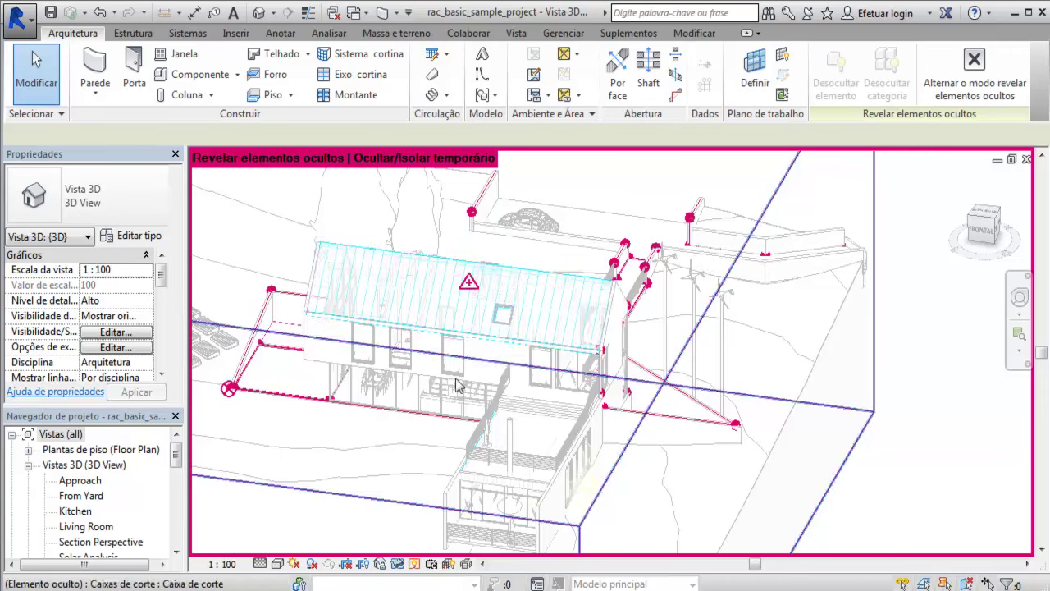
Step: Select the hidden roof and toggle Reveal Hidden Elements off and back on
click(443, 296)
mouse_move(892, 82)
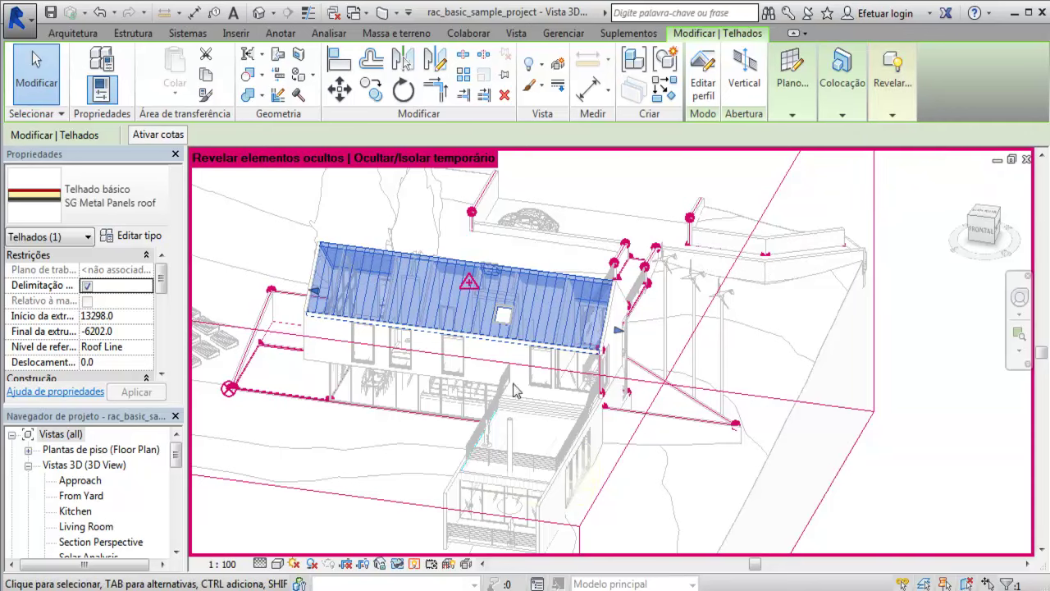
click(414, 563)
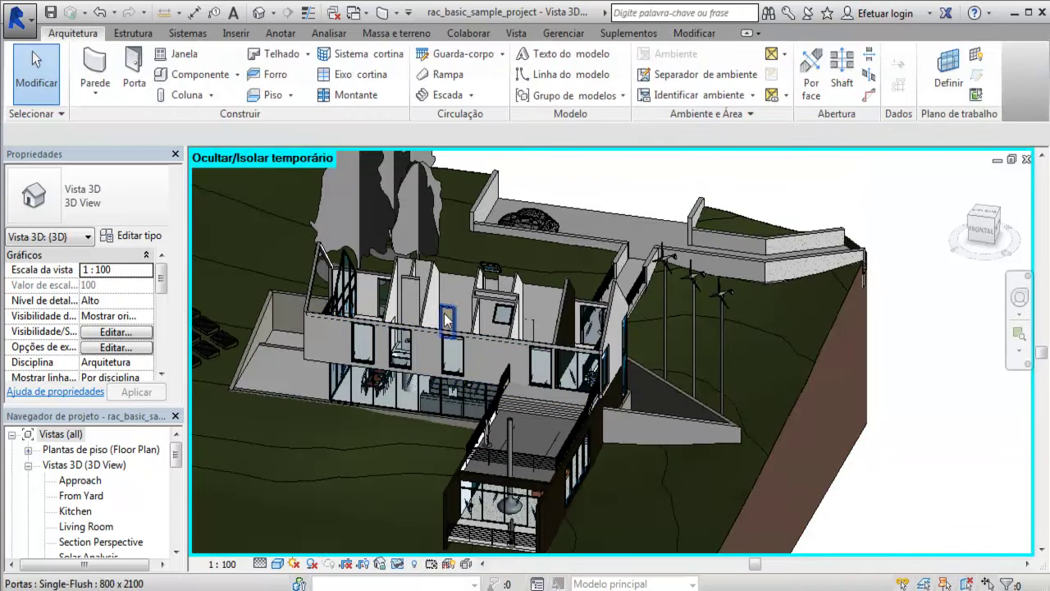
click(414, 564)
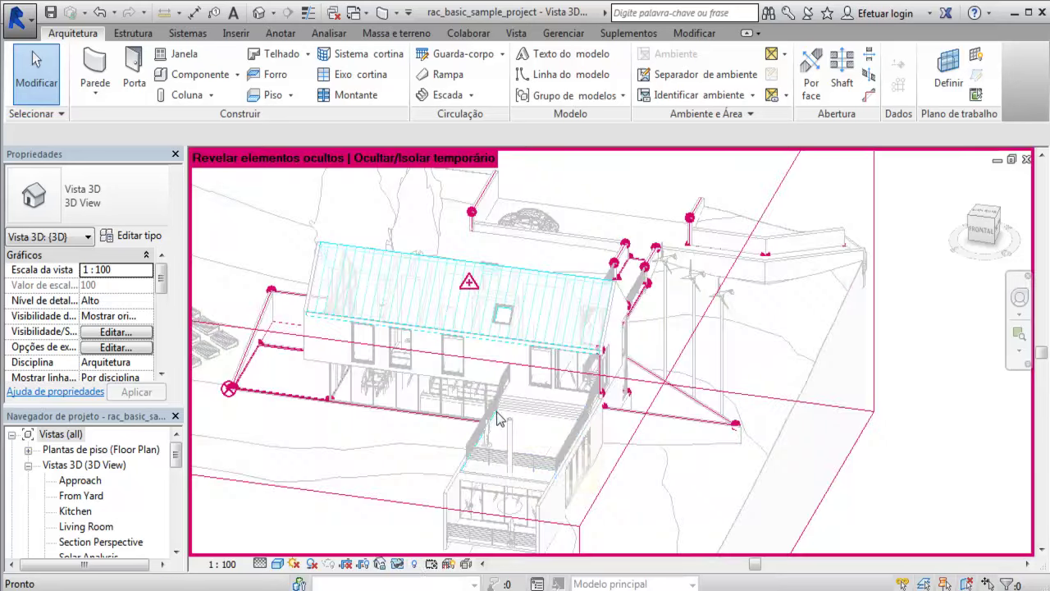
Step: Select the hidden roof again and exit reveal-hidden-elements mode
click(501, 291)
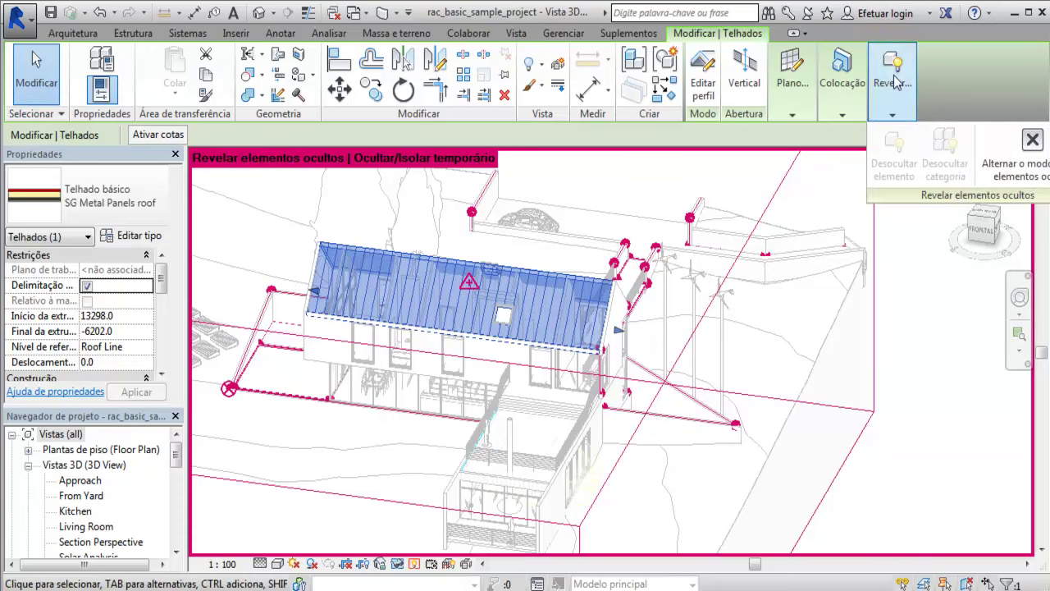
click(1031, 158)
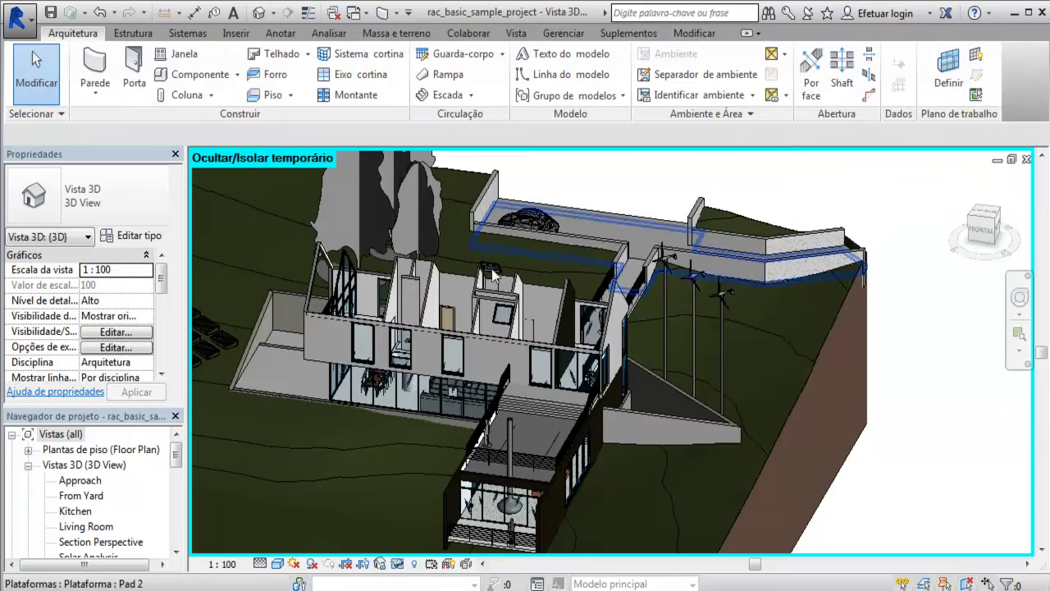
click(397, 564)
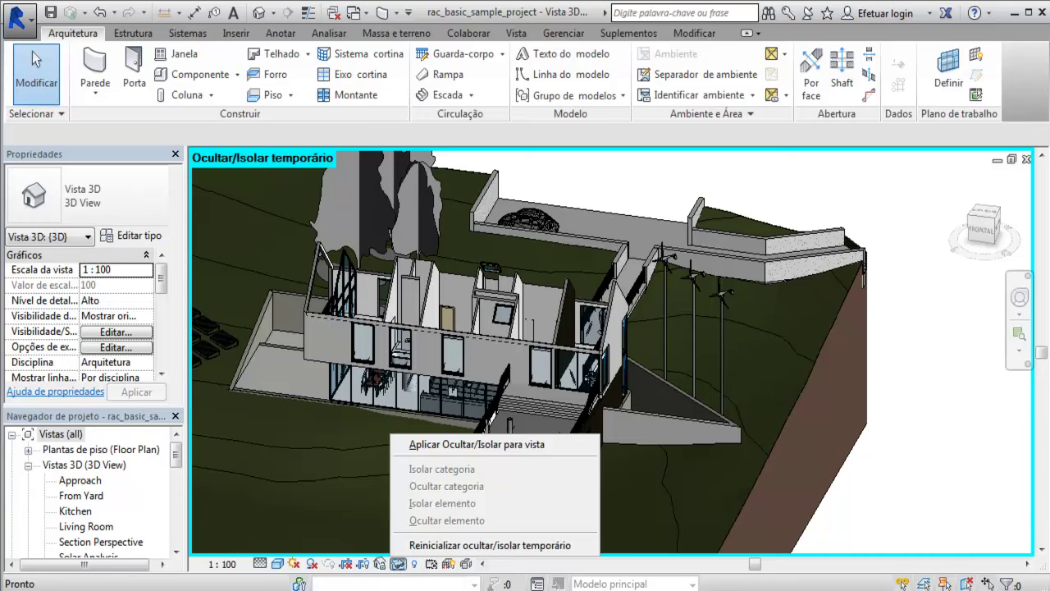
Step: Reset the temporary hide/isolate, reveal hidden elements, then unhide the roof category
click(490, 544)
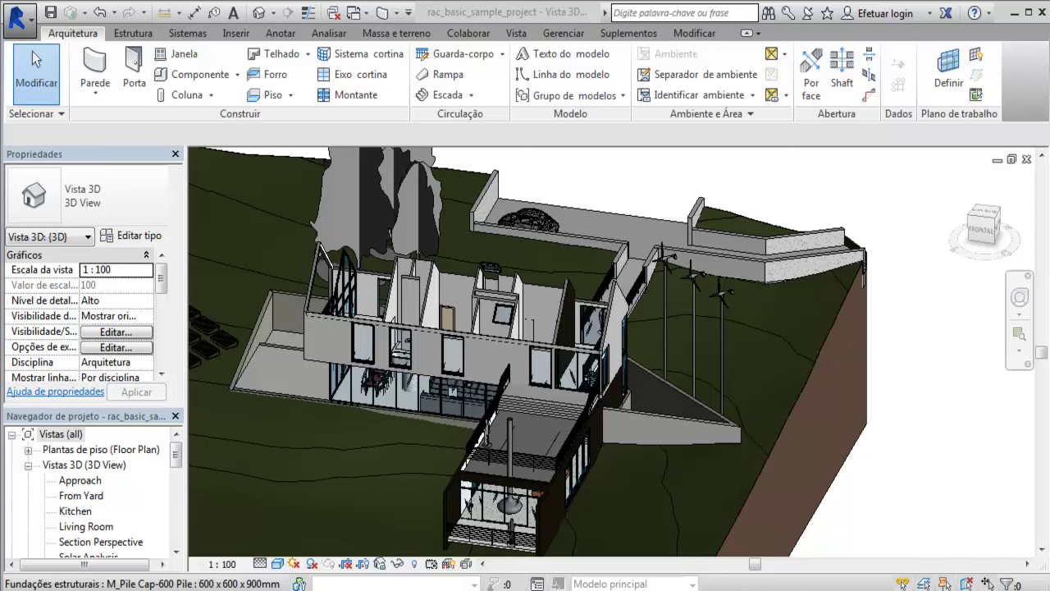
click(414, 564)
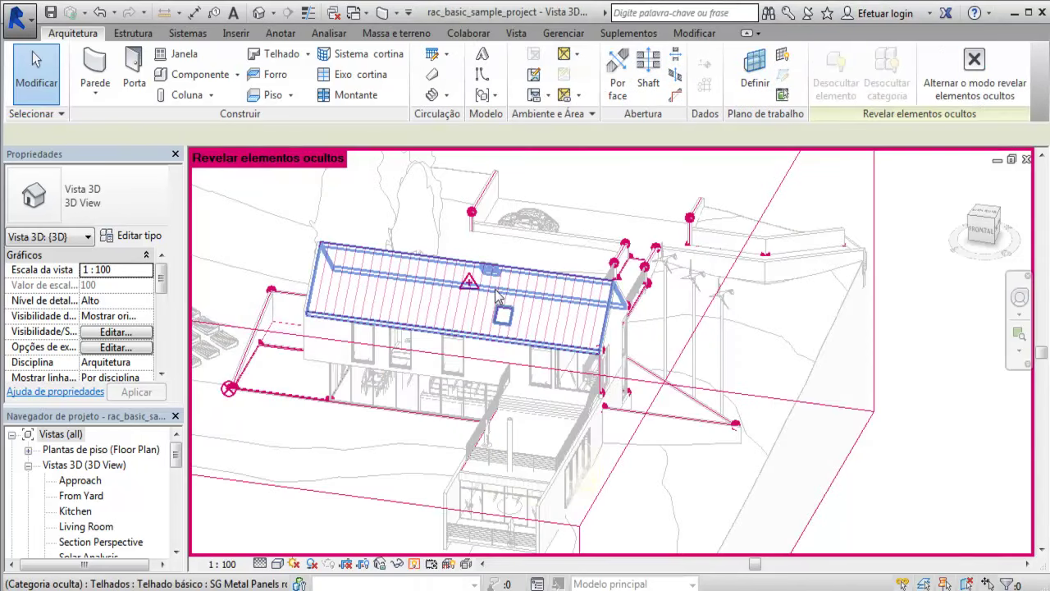
click(458, 319)
mouse_move(919, 113)
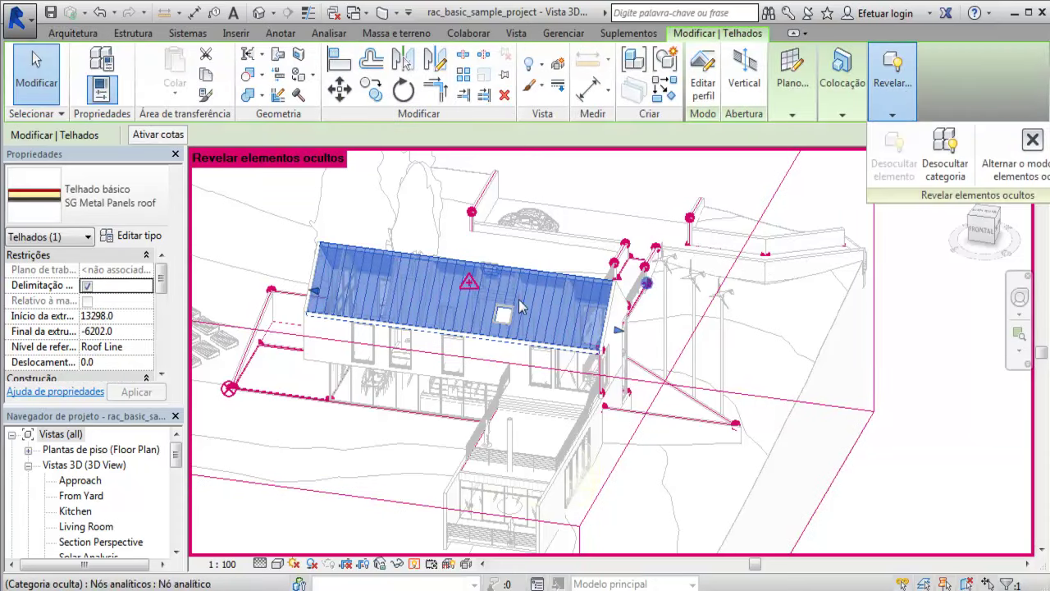
click(945, 156)
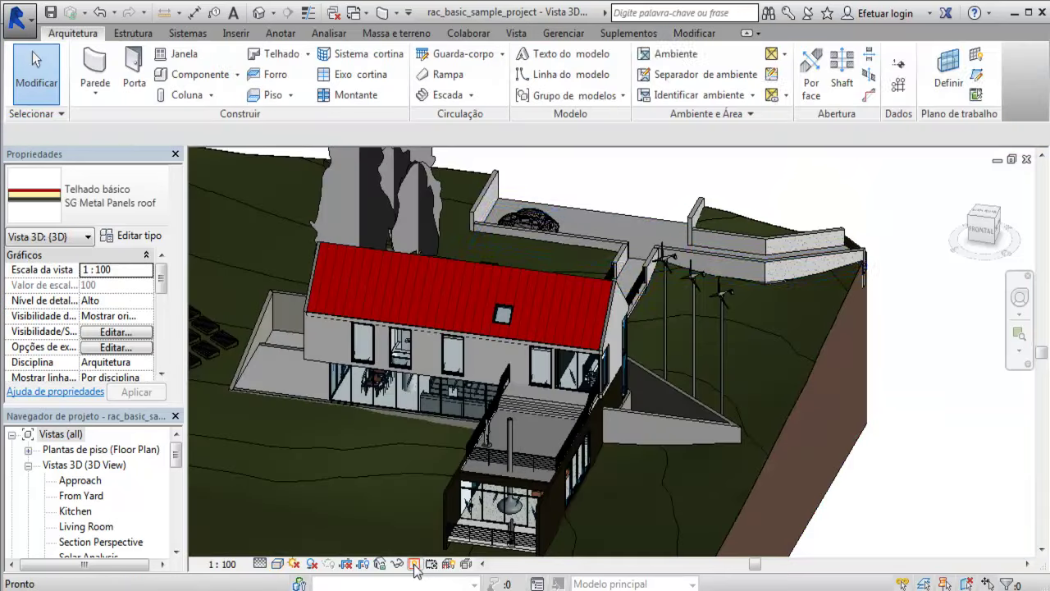
Step: Leave reveal mode, try the hide/isolate options on the red roof, then cancel with Esc
click(415, 564)
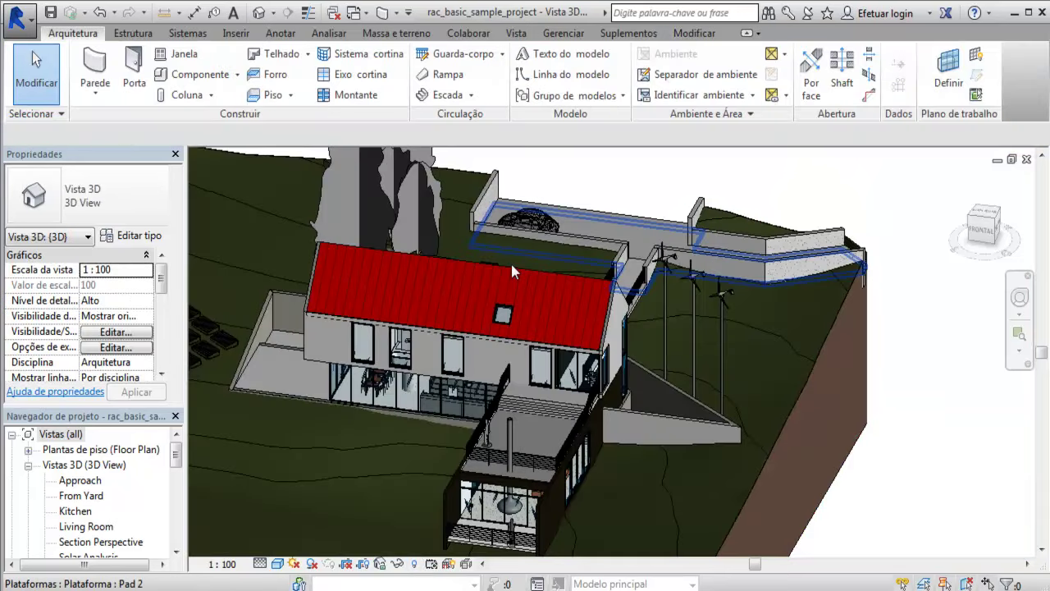
click(445, 310)
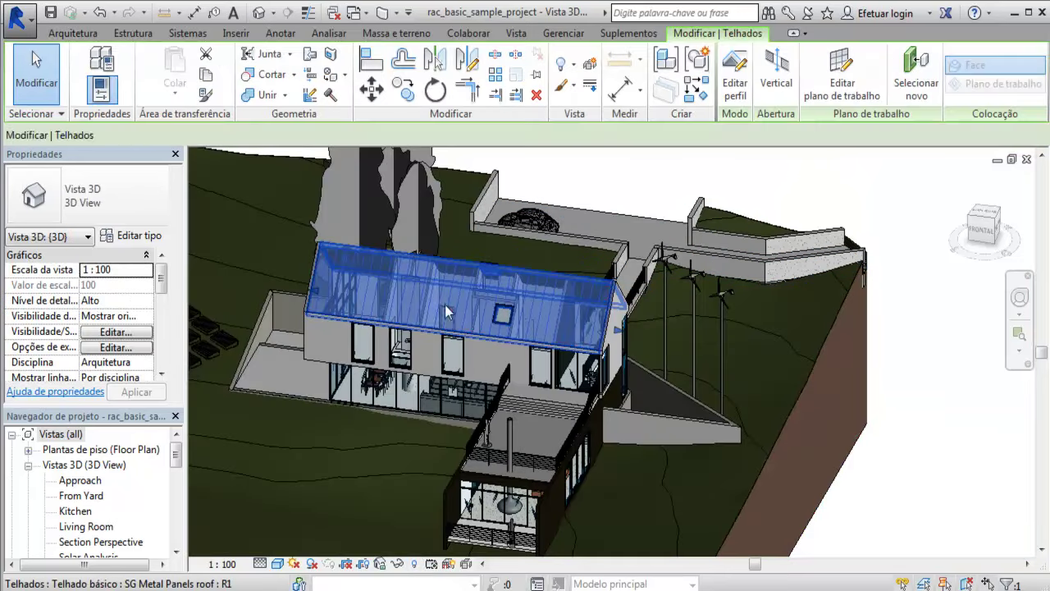
click(397, 564)
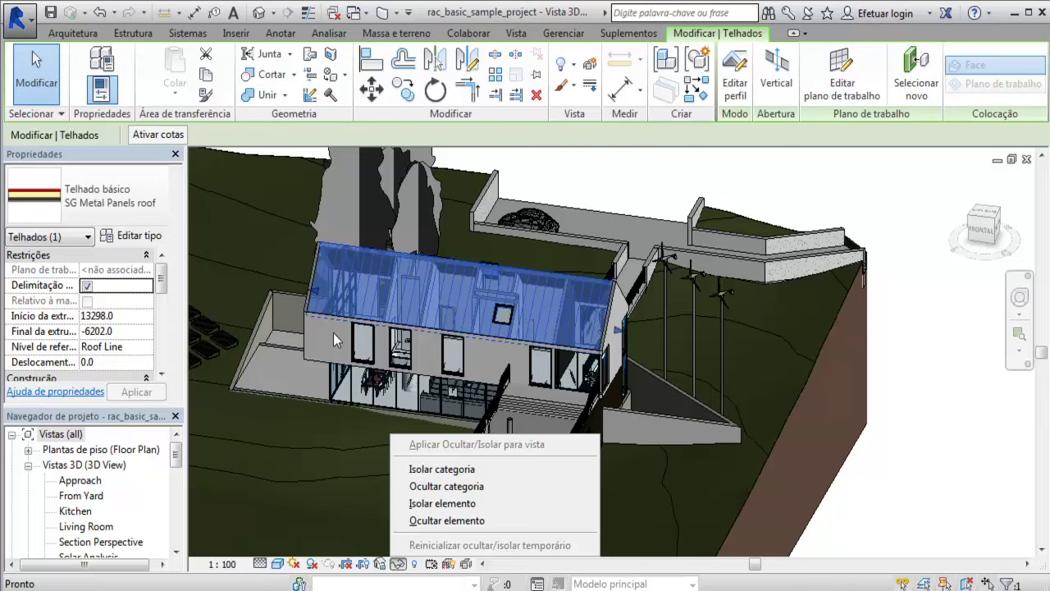
key(Escape)
key(Escape)
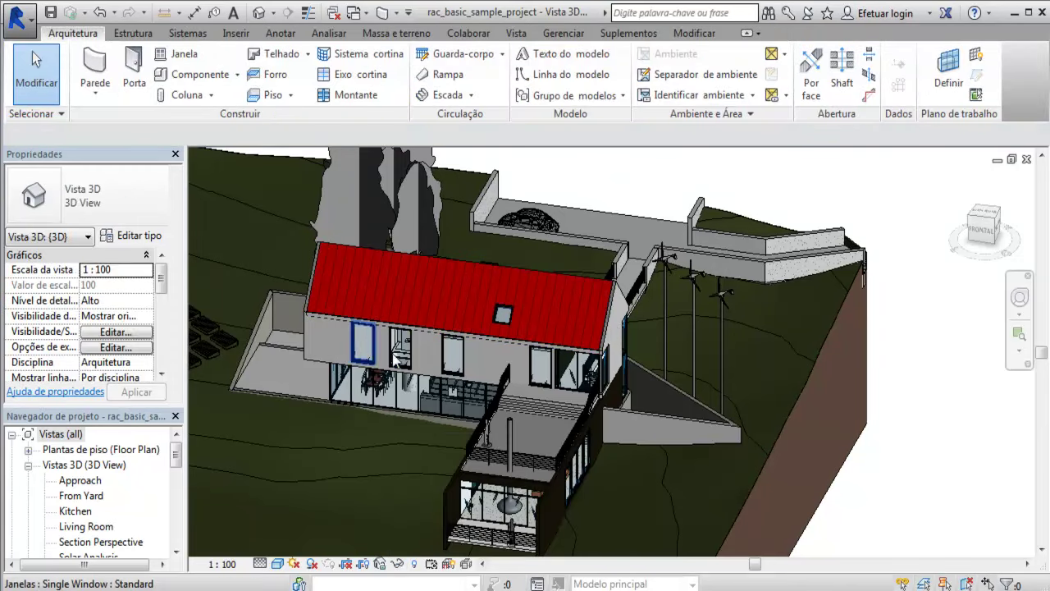
Step: Select an upper-storey wall and temporarily hide the entire wall category
click(381, 353)
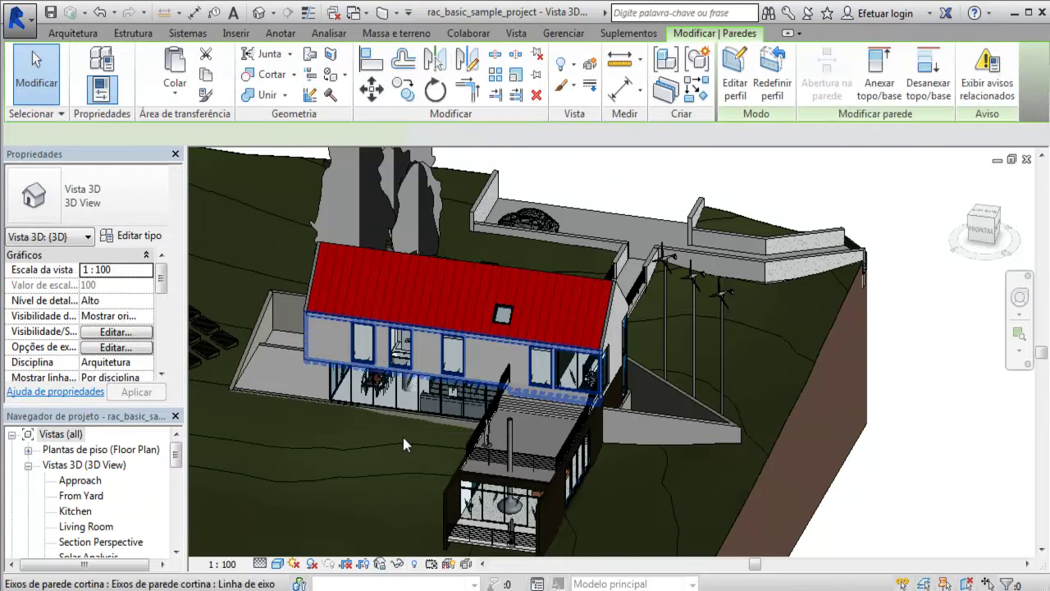
click(398, 564)
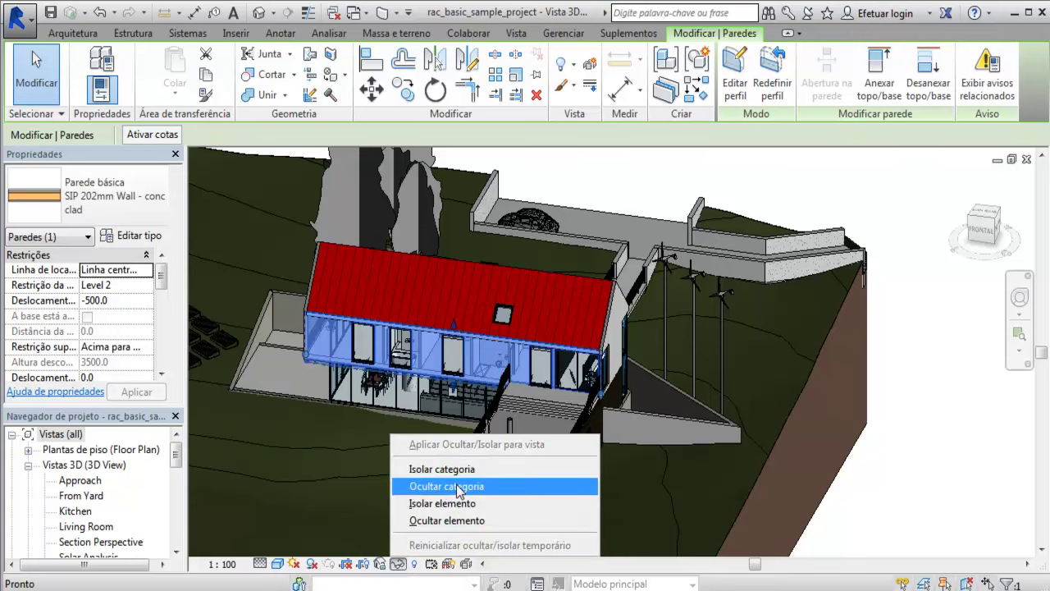
click(453, 486)
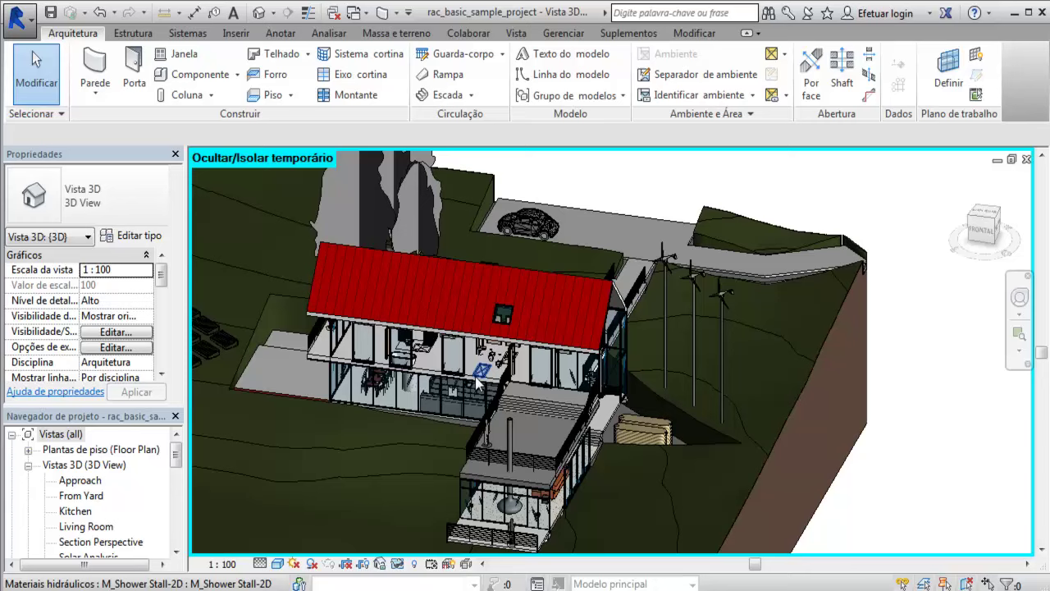
Step: Reveal hidden elements and inspect the hidden wall, upper floor slab, window and door
click(416, 564)
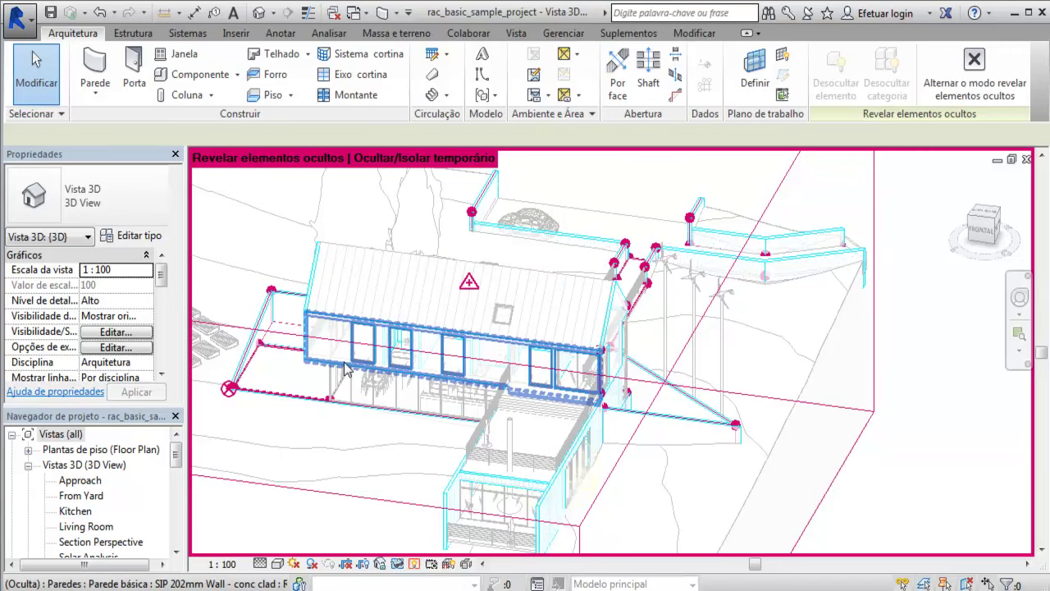
click(810, 257)
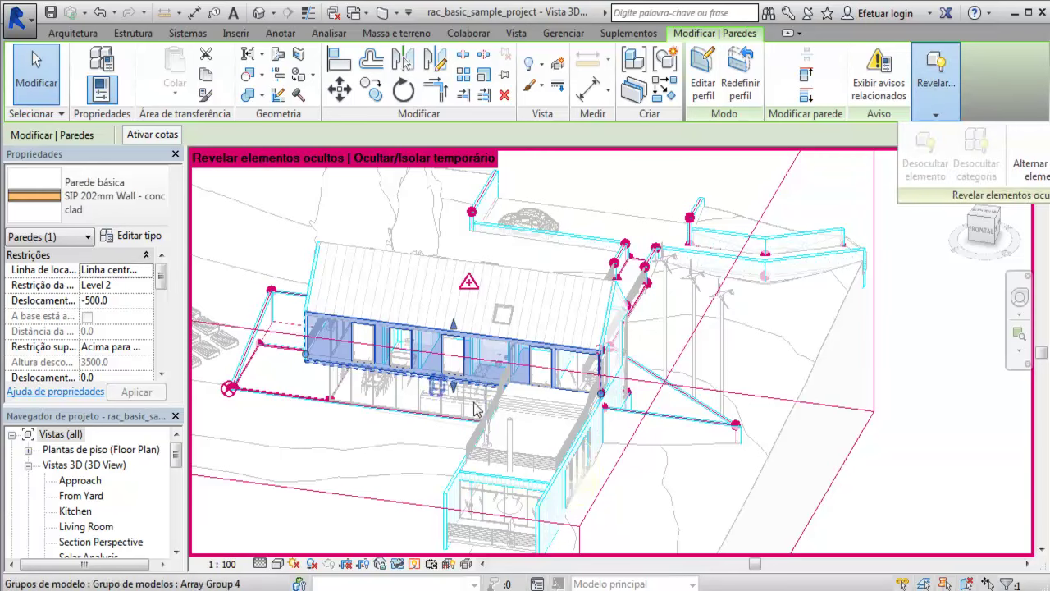
click(352, 361)
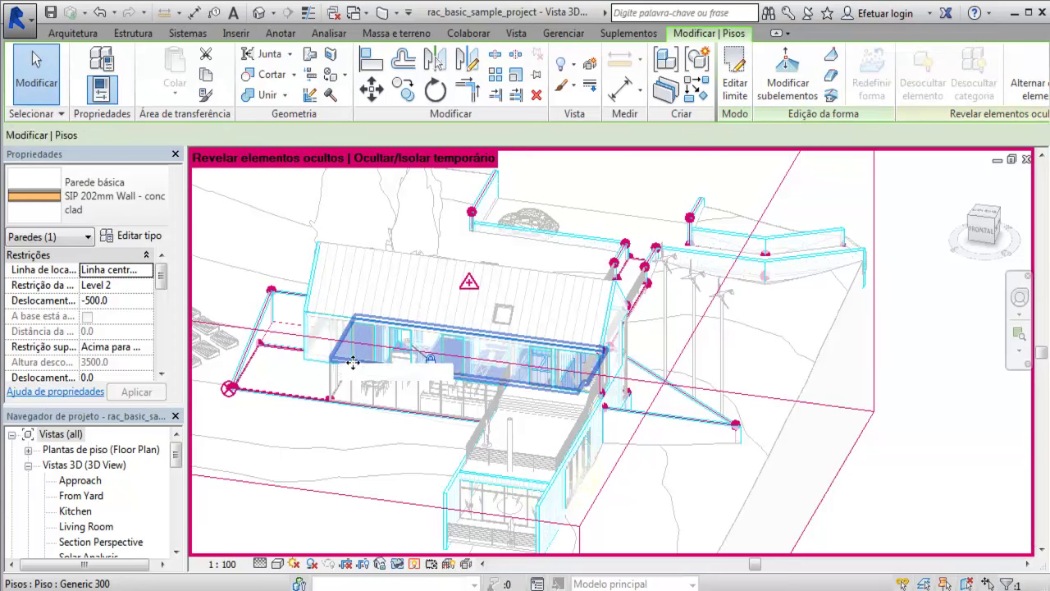
click(359, 360)
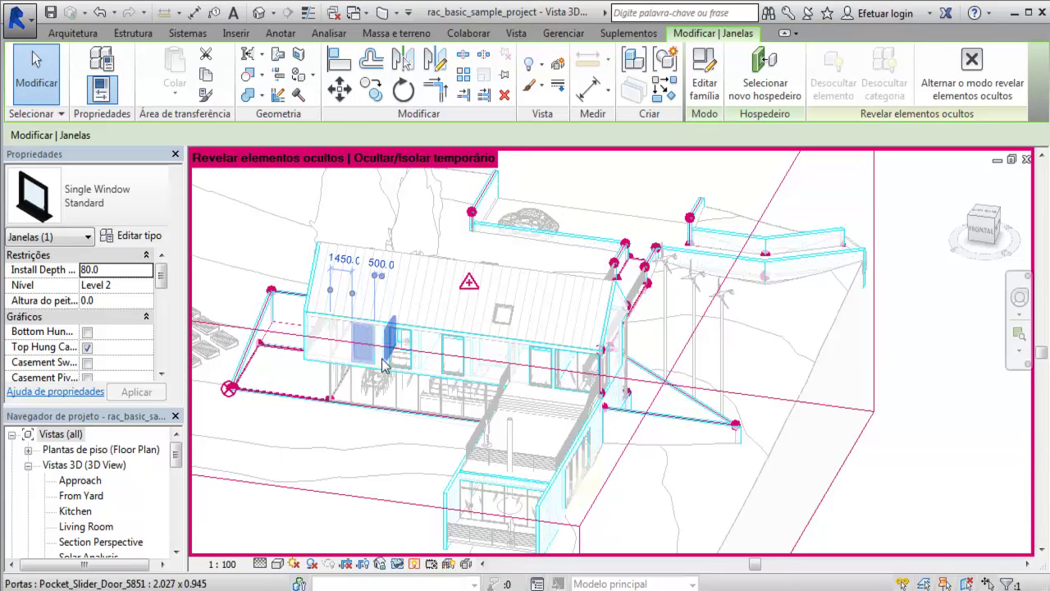
click(385, 365)
click(321, 355)
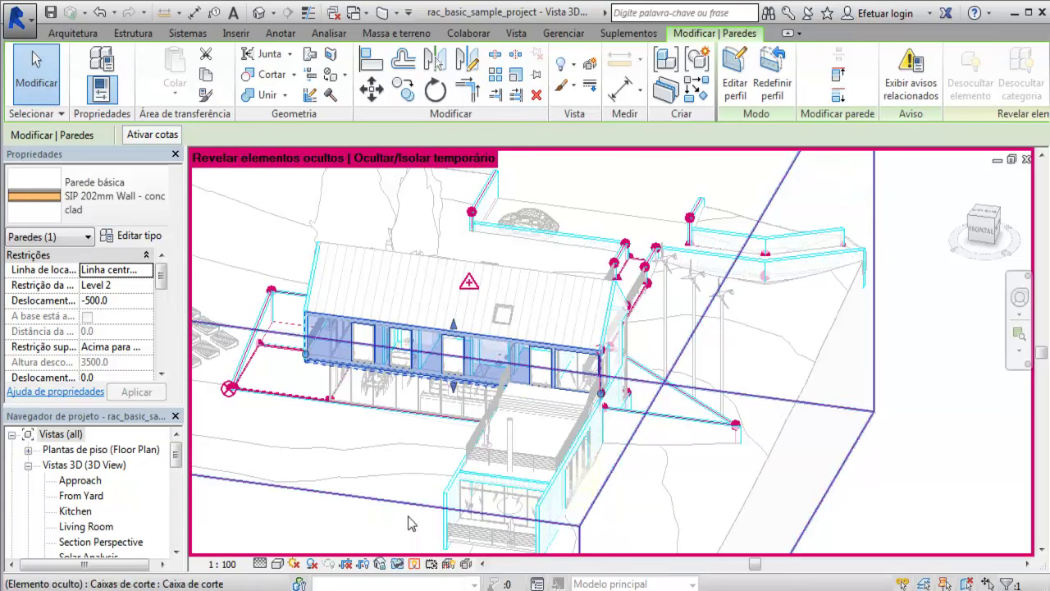
click(400, 396)
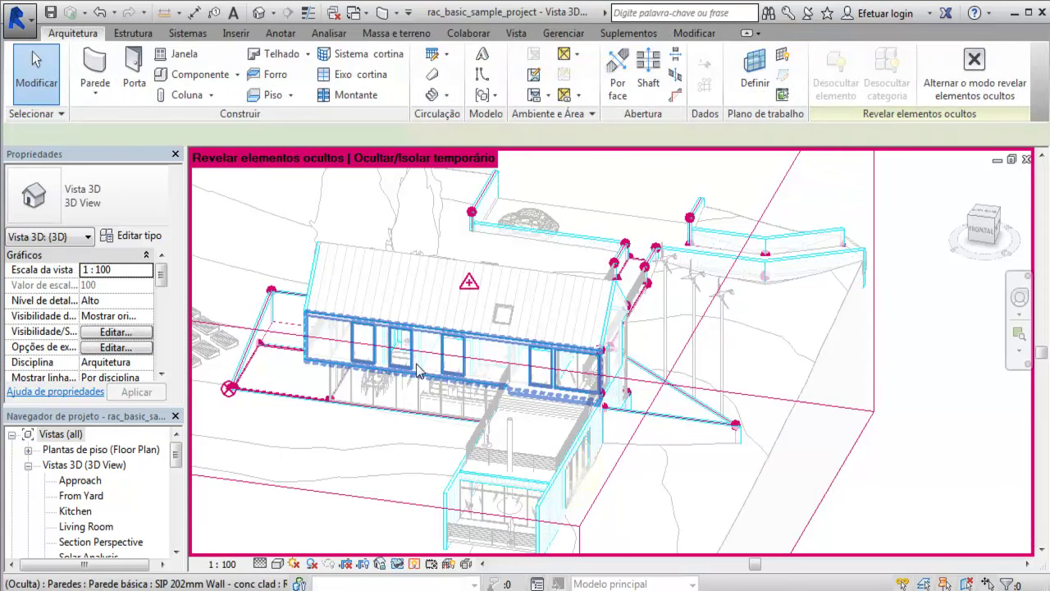
Step: In the default {3D} view, unhide the wall category and return to normal shaded display
click(419, 371)
click(83, 464)
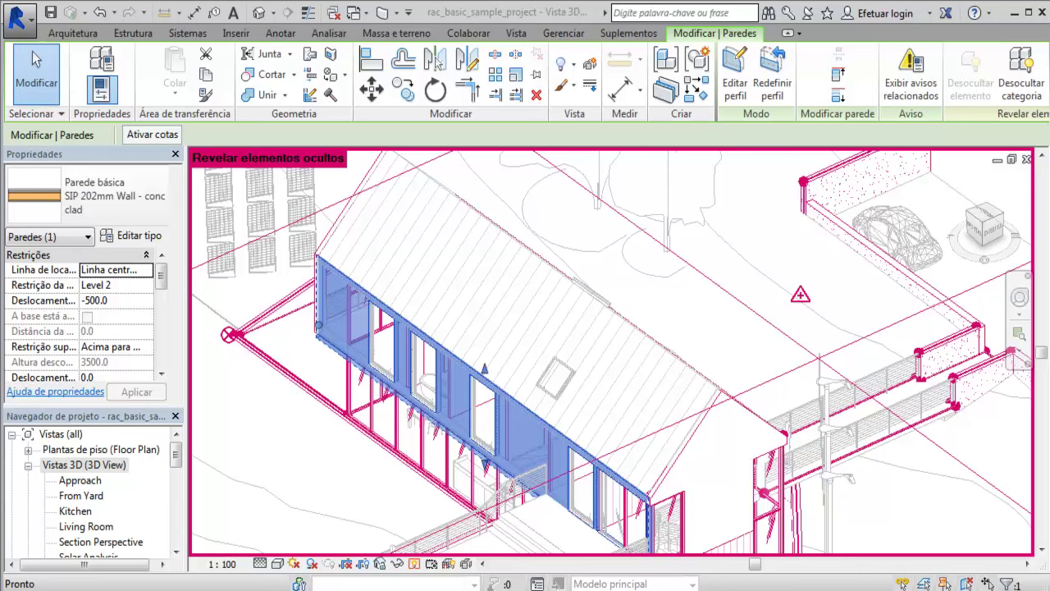
click(398, 564)
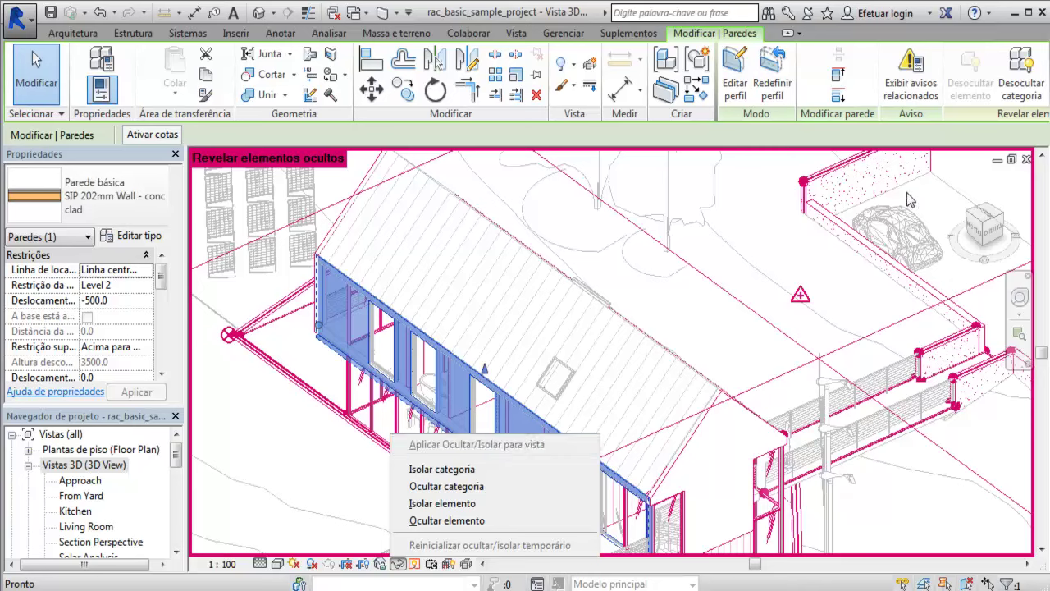
click(1021, 87)
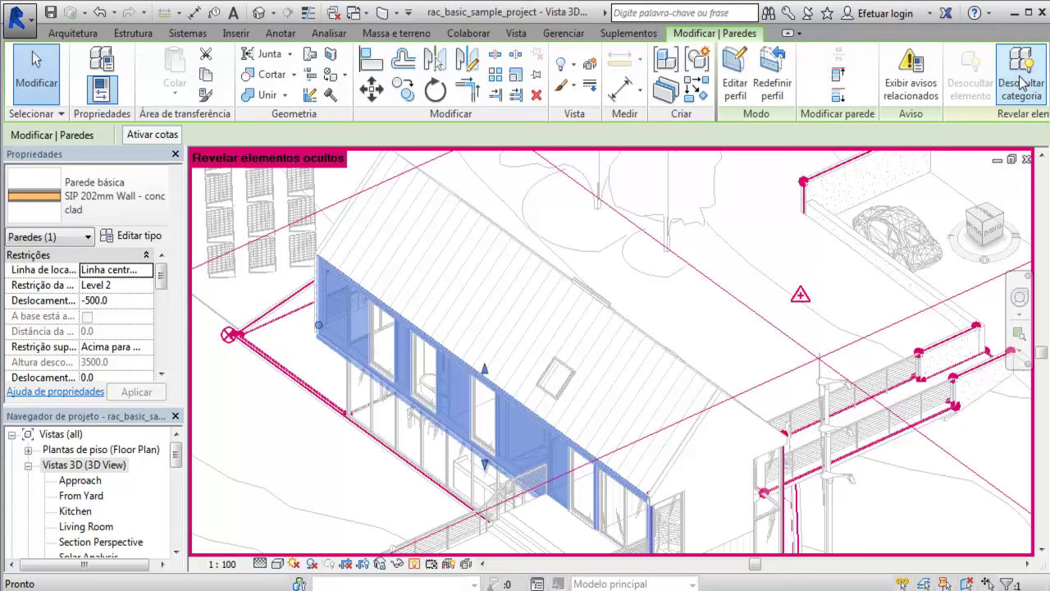
click(413, 563)
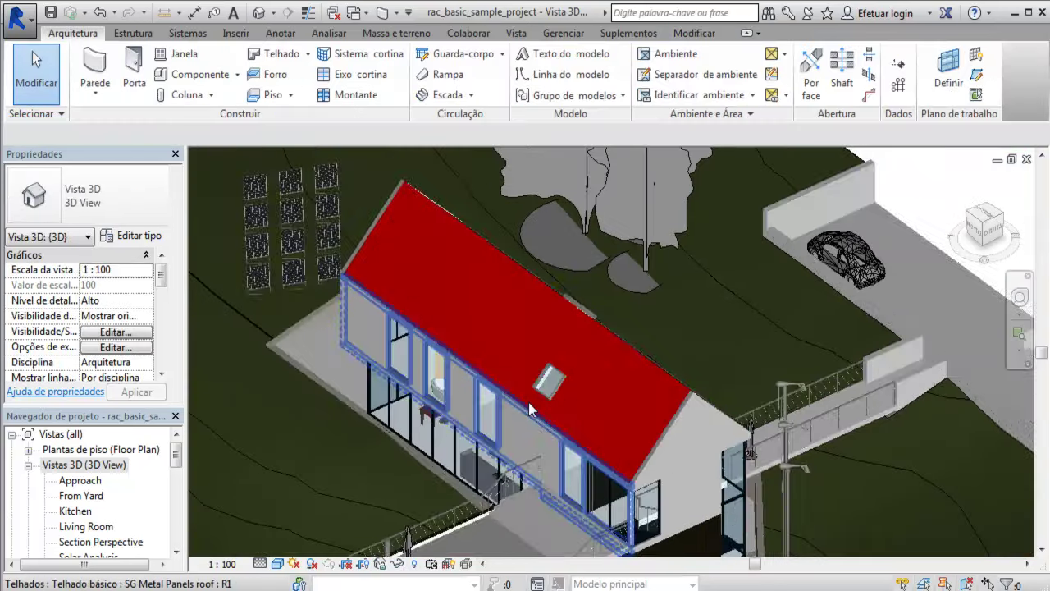
Step: Zoom out, temporarily hide the wall category, then apply the hide/isolate permanently to the view
scroll(529, 411, down, 2)
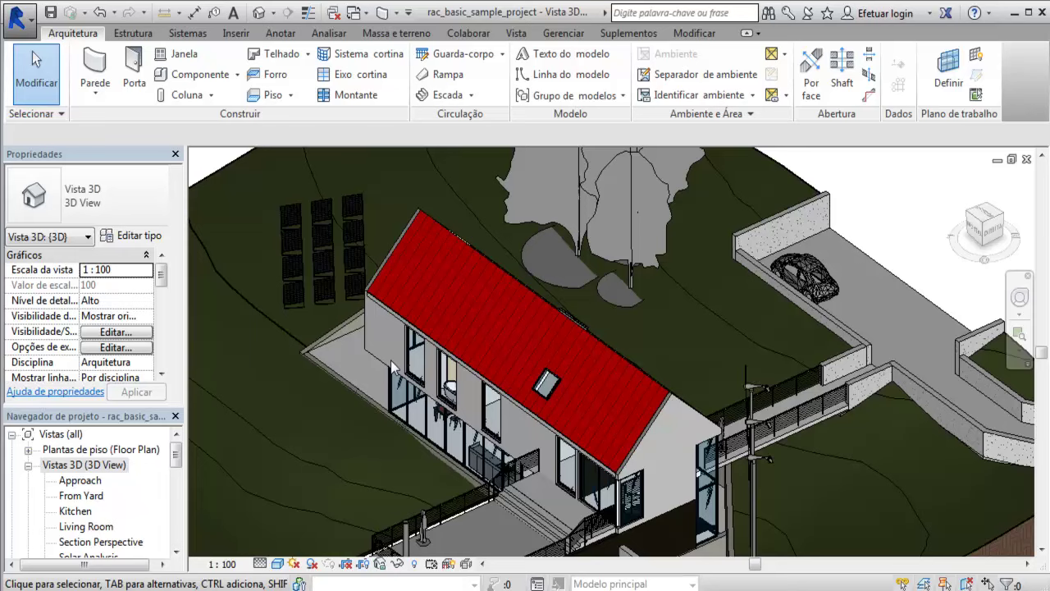
click(393, 367)
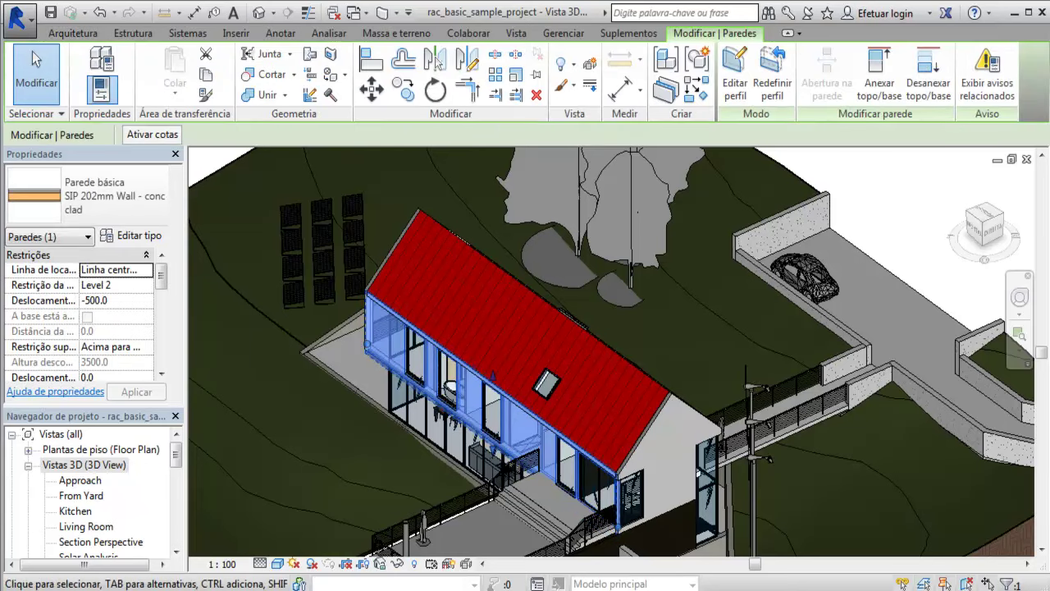
click(397, 564)
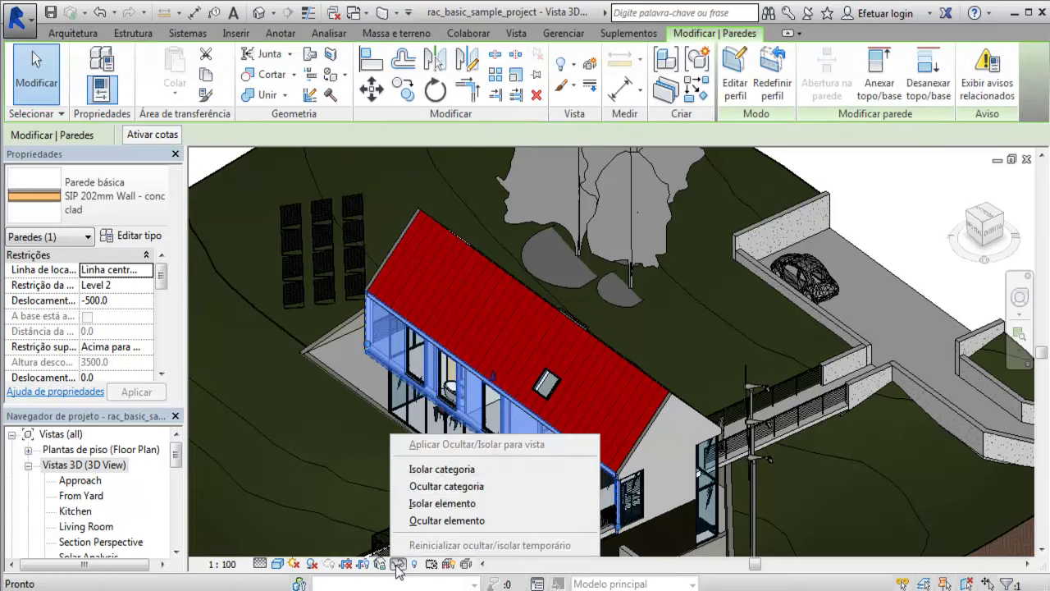
click(447, 487)
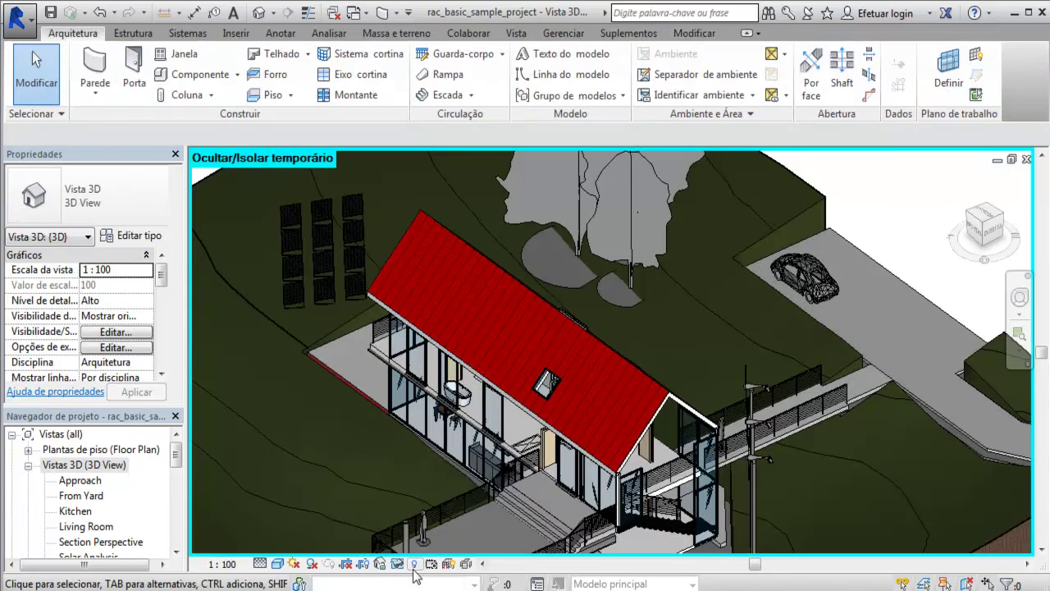
click(397, 564)
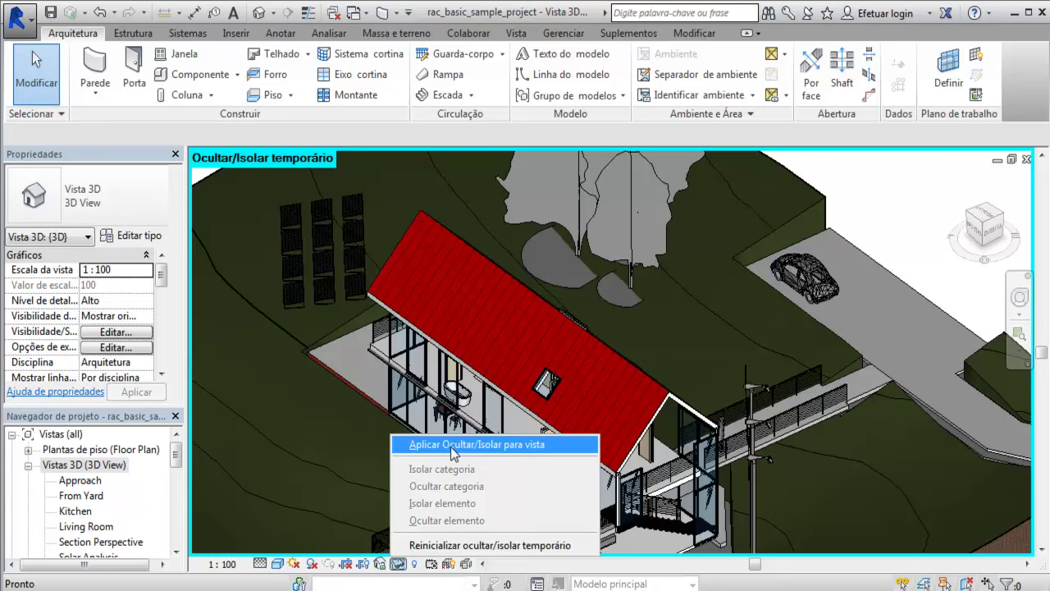
click(452, 446)
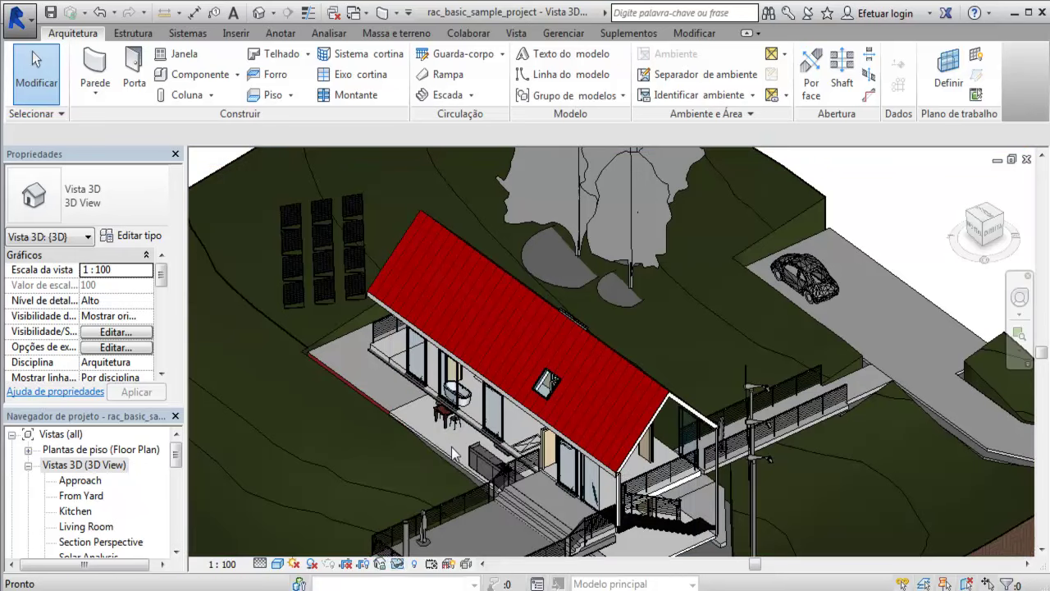
Step: Reveal hidden elements, unhide the wall category, exit reveal mode and orbit to a wider view
click(415, 564)
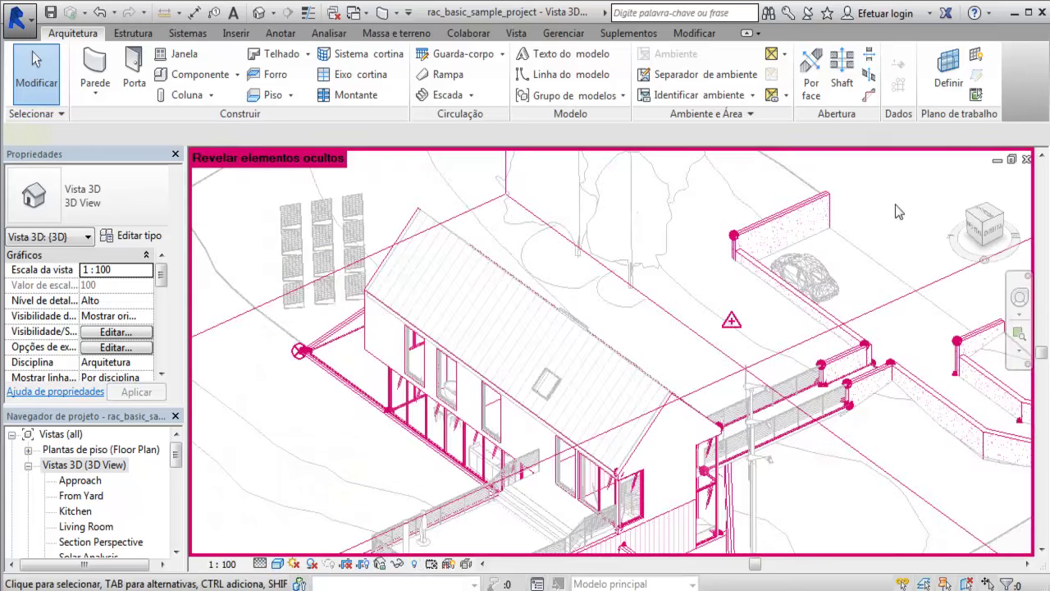
click(390, 366)
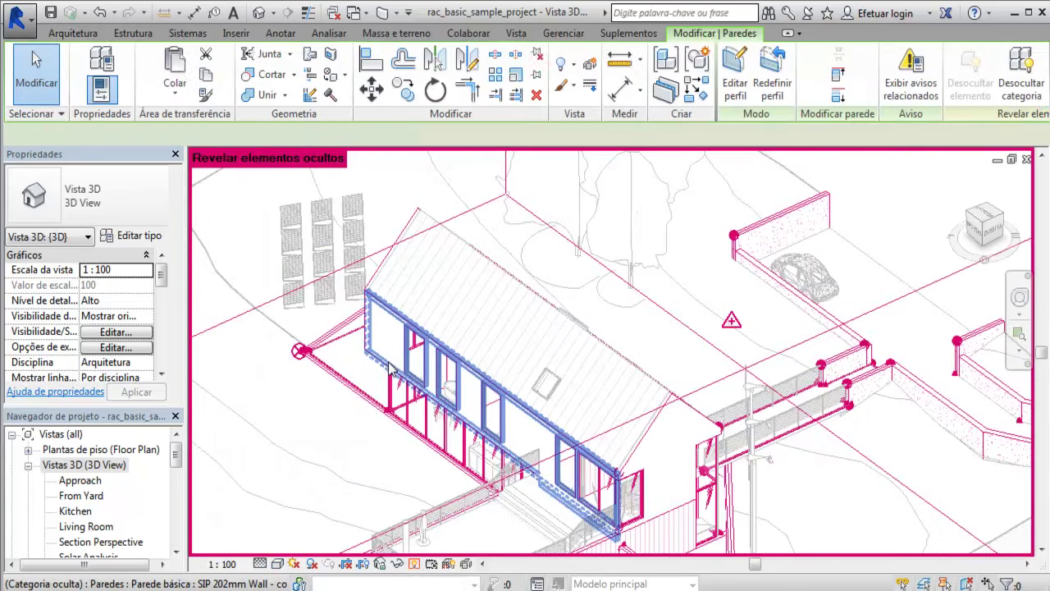
click(1030, 72)
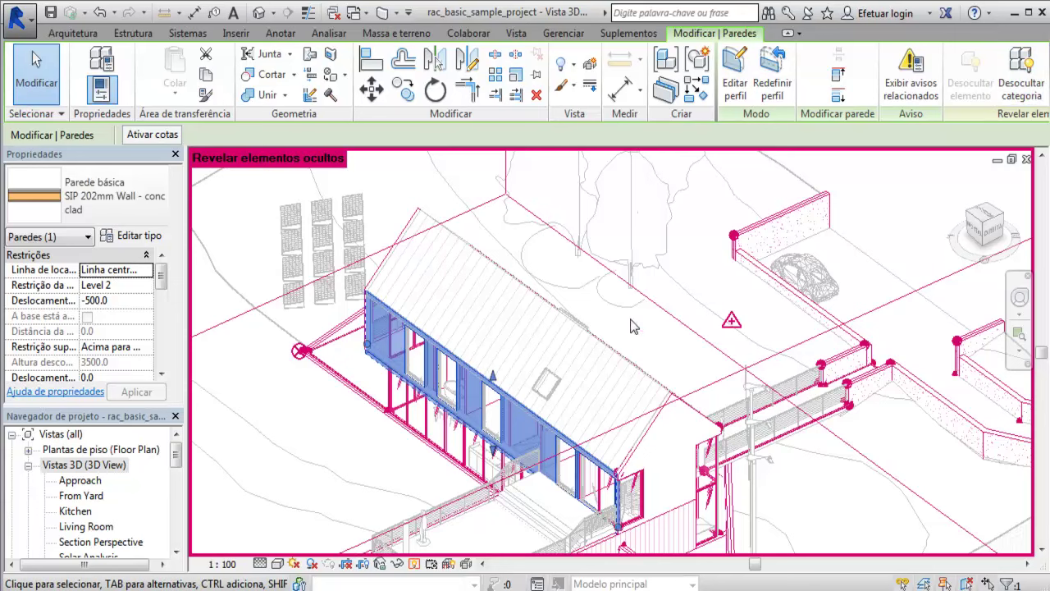
click(415, 564)
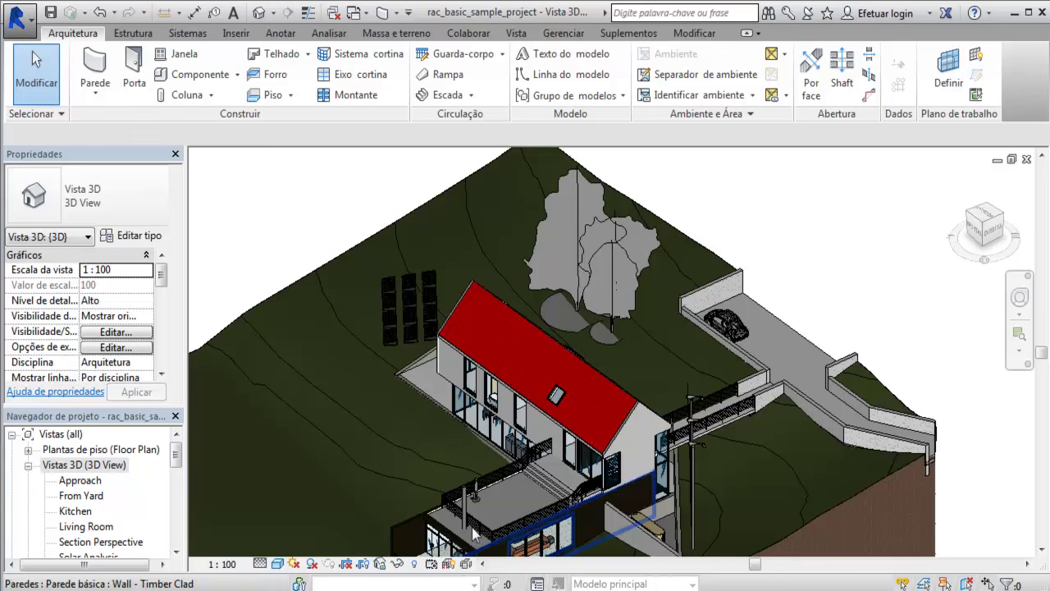
shift+middle_drag(547, 389, 653, 328)
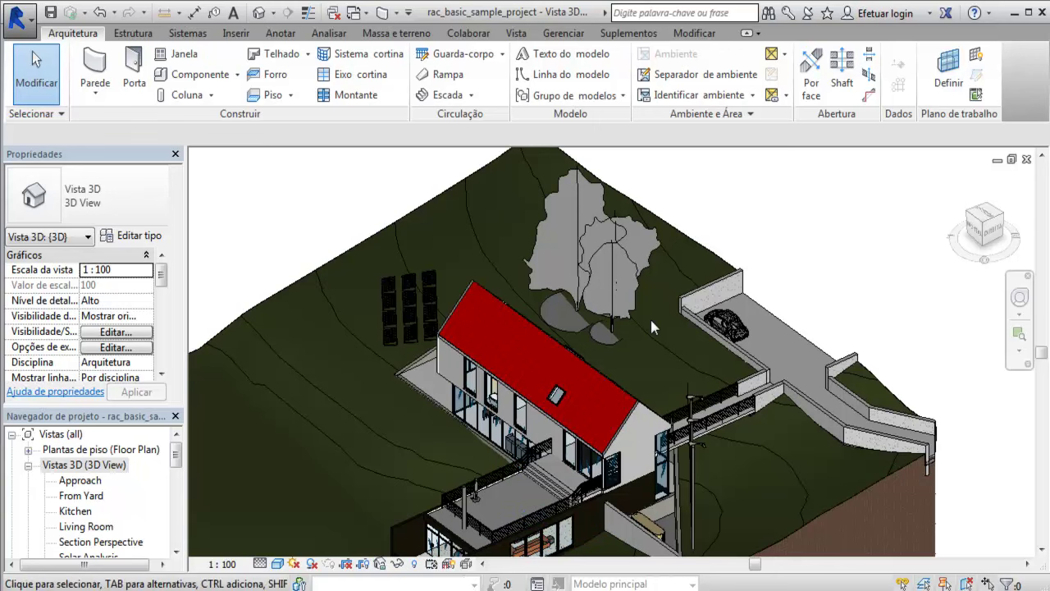